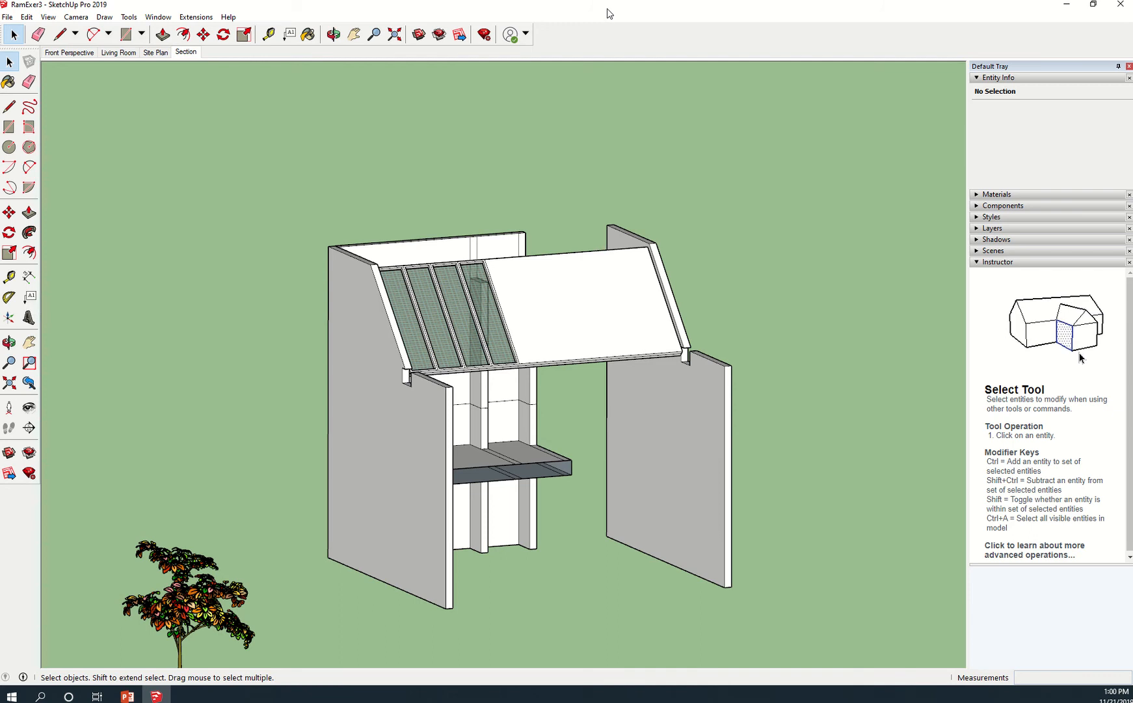
{"action": "right_click", "coordinate": [590, 42]}
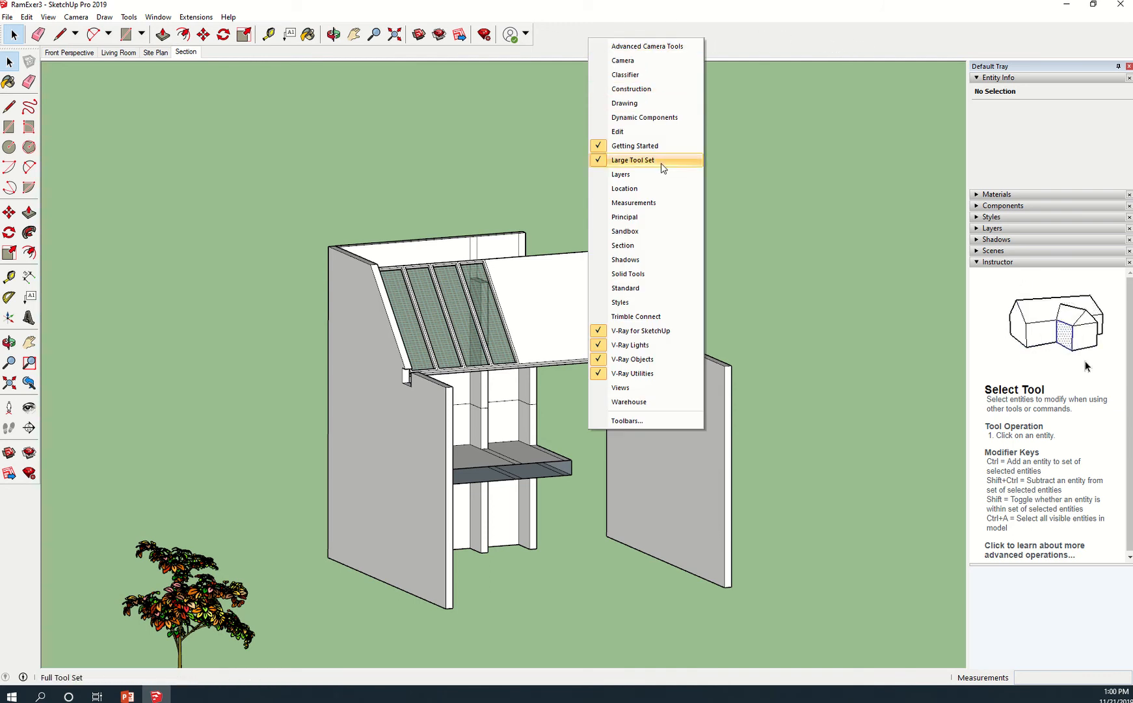
{"action": "left_click", "coordinate": [784, 34]}
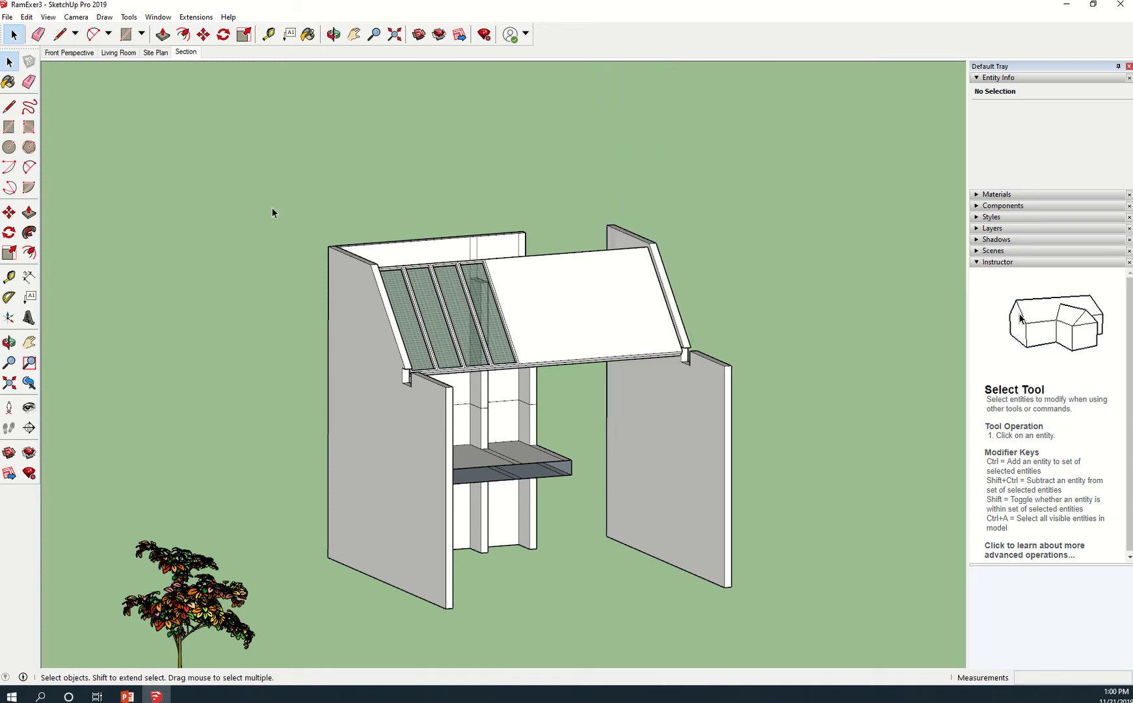
- Dimension the height of the right-hand side wall along its front vertical edge, without offsetting the dimension line
{"action": "left_click", "coordinate": [28, 280]}
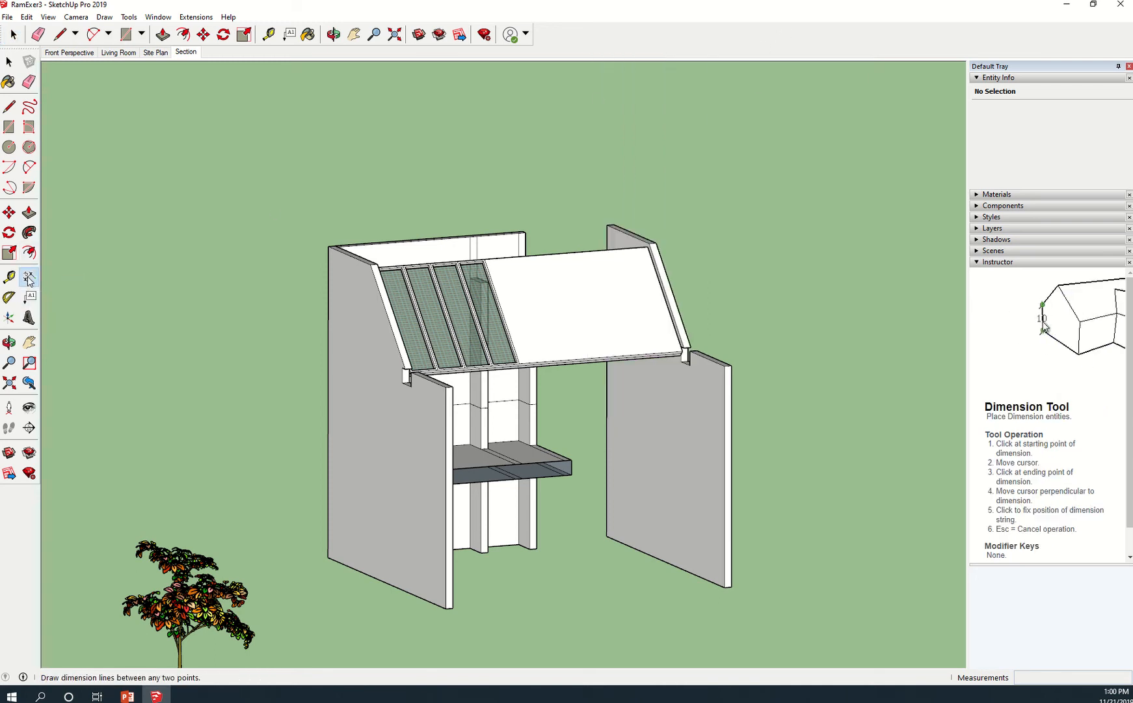
{"action": "left_click", "coordinate": [732, 367]}
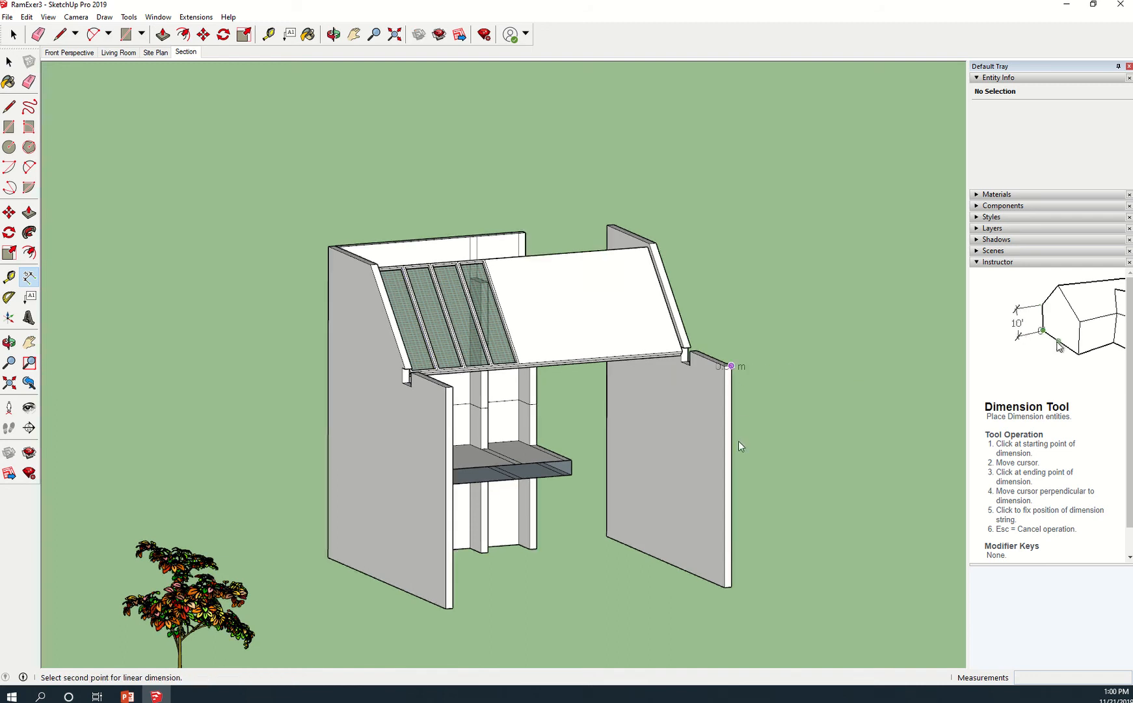
{"action": "double_click", "coordinate": [732, 585]}
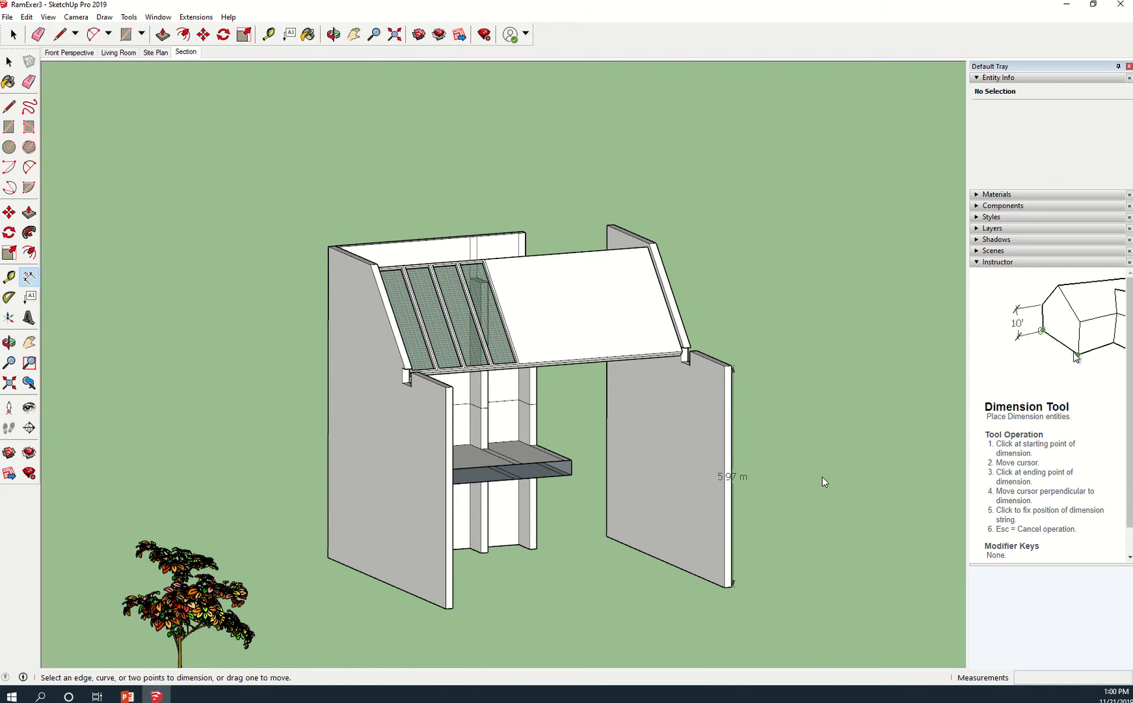
- Delete the height dimension that lies directly on the right-hand wall's front edge
{"action": "middle_click_drag", "start_coordinate": [856, 503], "coordinate": [655, 380]}
{"action": "scroll", "coordinate": [601, 371], "scroll_direction": "up", "scroll_amount": 3}
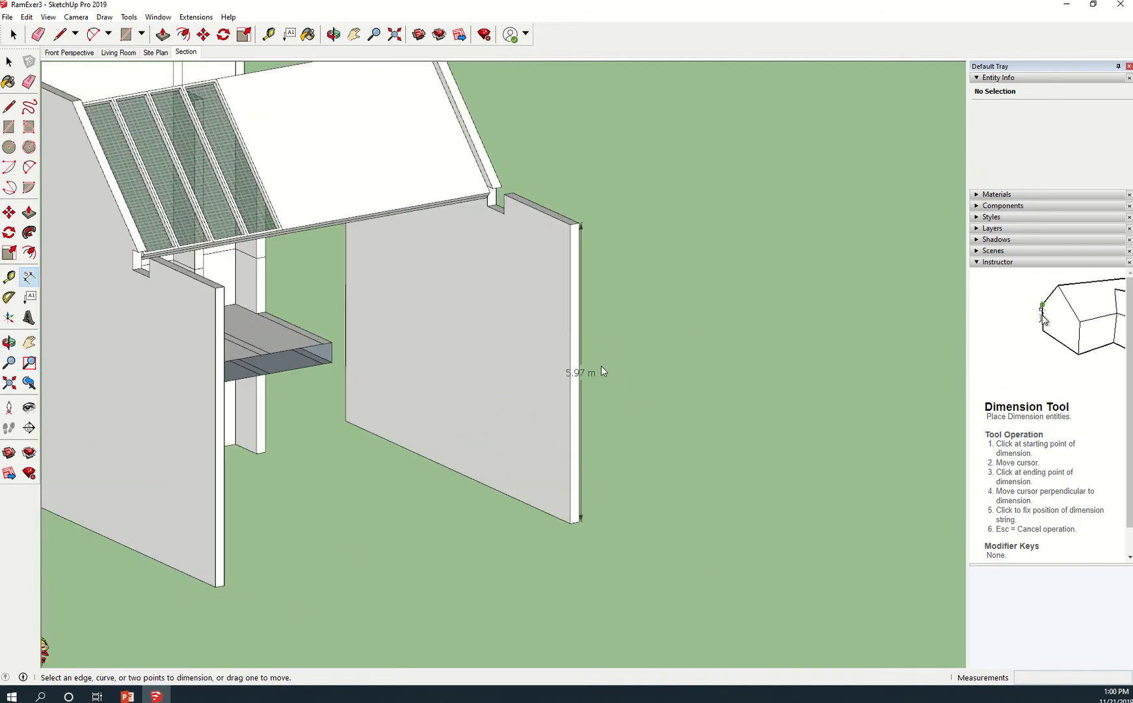
{"action": "left_click", "coordinate": [588, 375]}
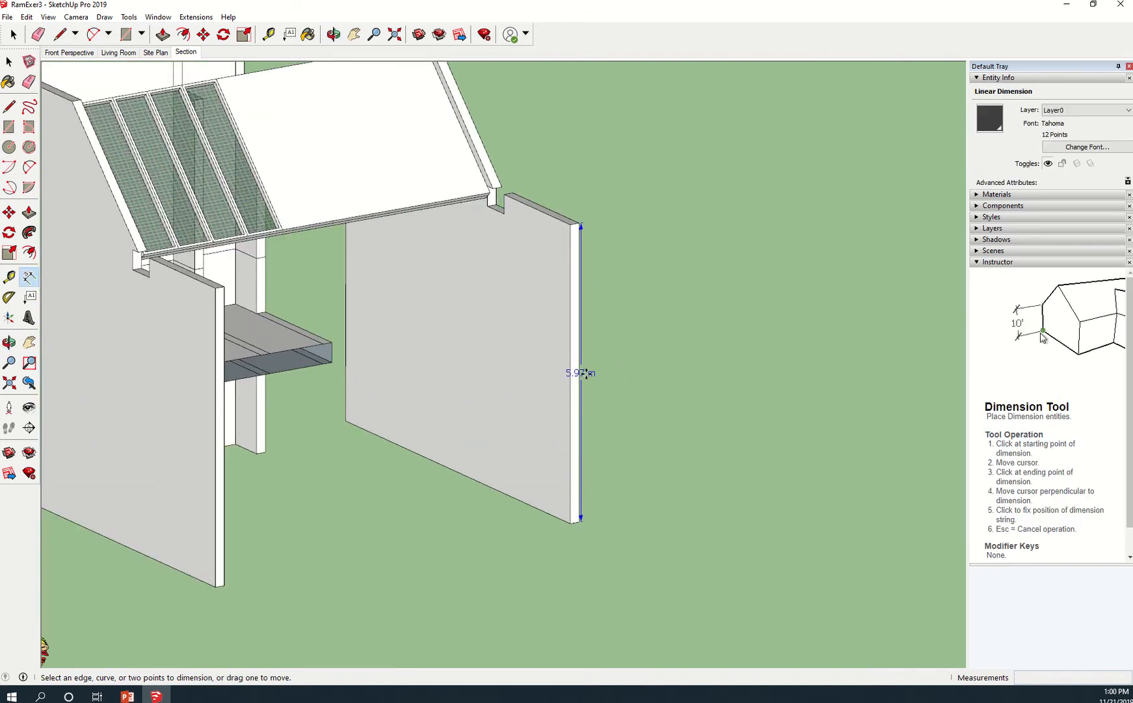
{"action": "key", "text": "space"}
{"action": "left_click", "coordinate": [591, 375]}
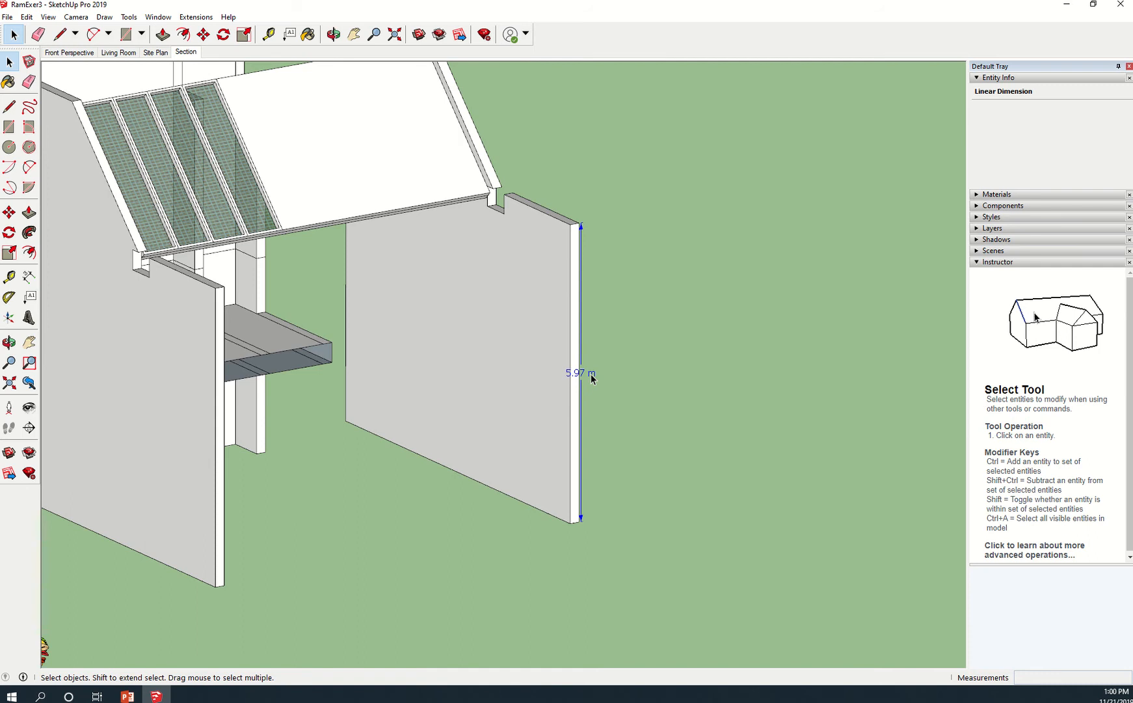
{"action": "key", "text": "Delete"}
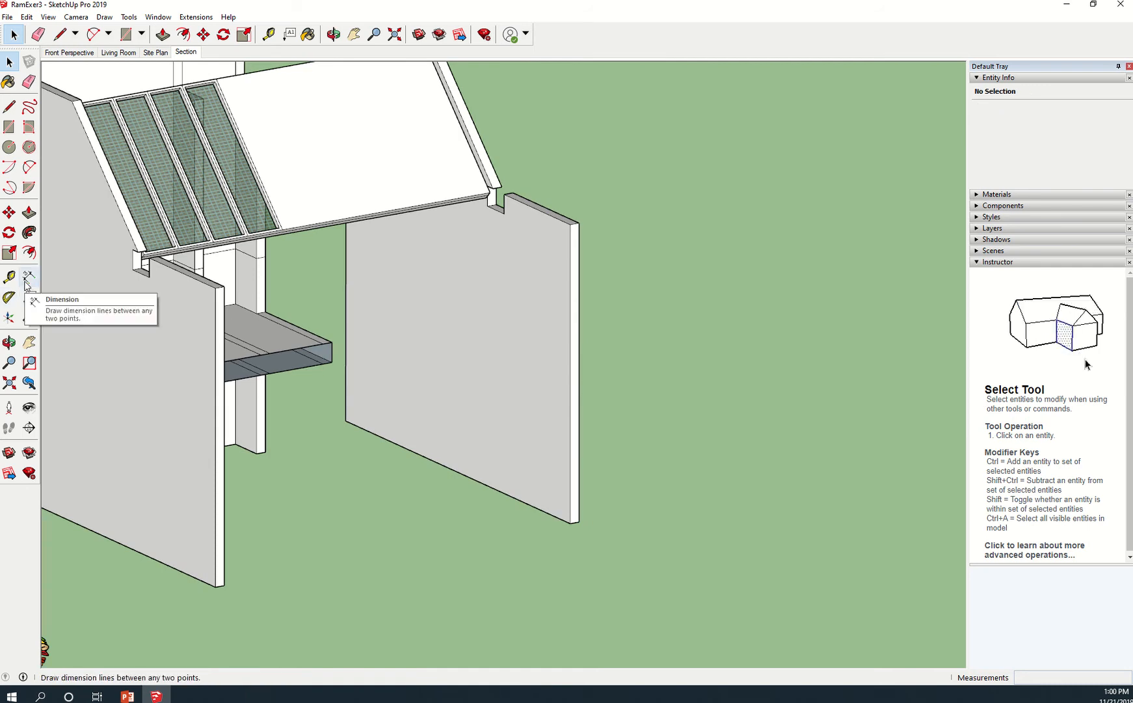
- Dimension the height of the right-hand wall's front vertical edge, offsetting the dimension line outward along the red axis
{"action": "left_click", "coordinate": [30, 277]}
{"action": "left_click", "coordinate": [581, 224]}
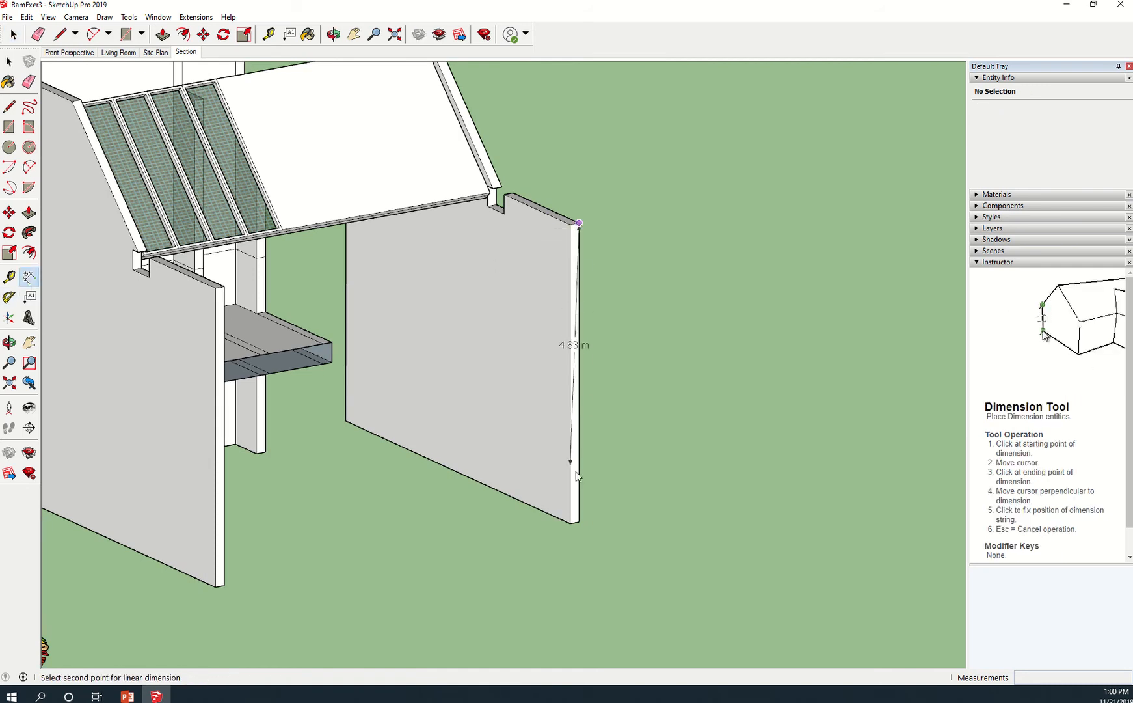
{"action": "left_click", "coordinate": [579, 522]}
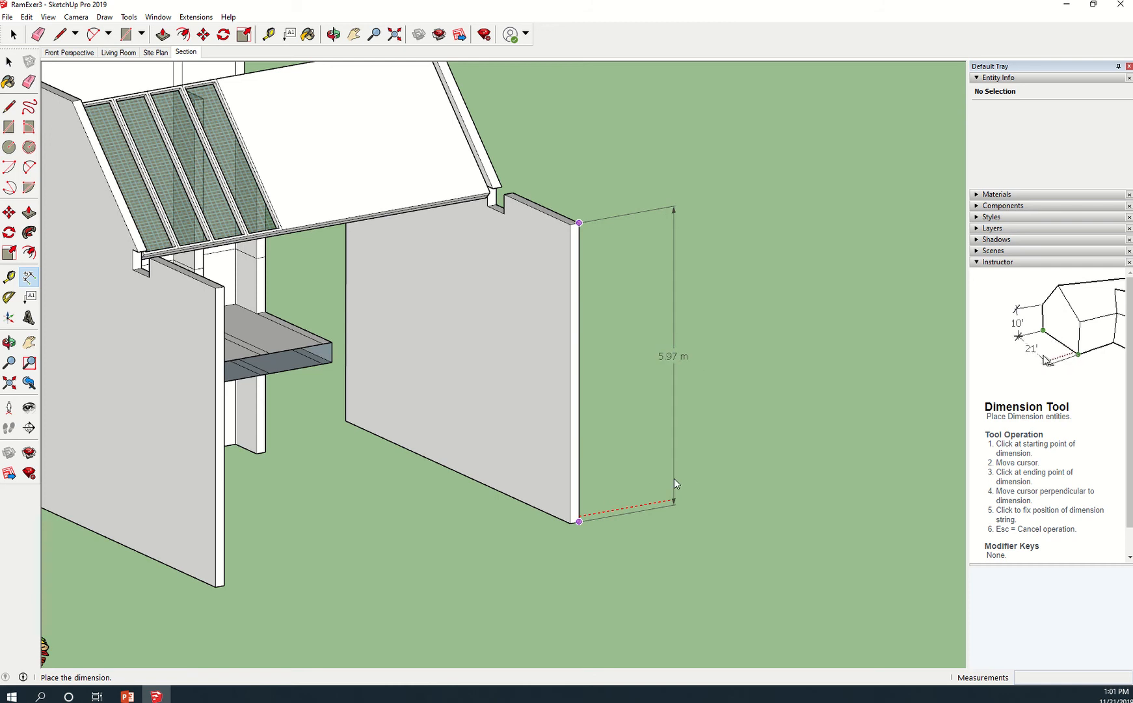
{"action": "scroll", "coordinate": [675, 478], "scroll_direction": "down", "scroll_amount": 3}
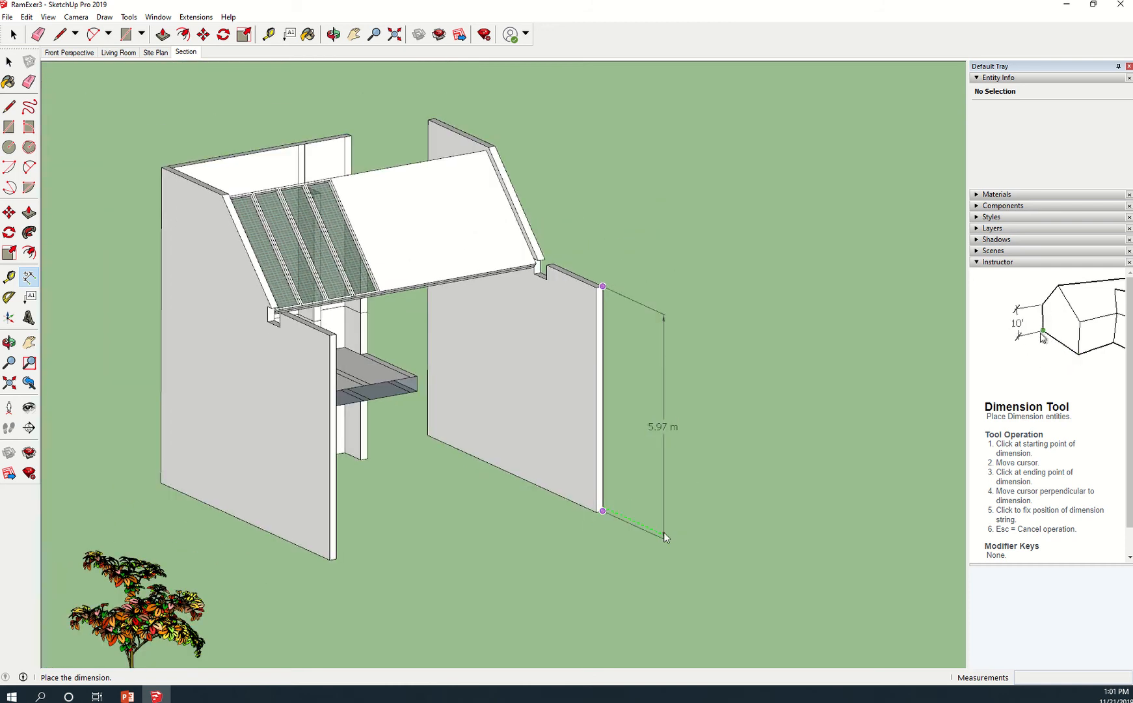
{"action": "left_click", "coordinate": [664, 479]}
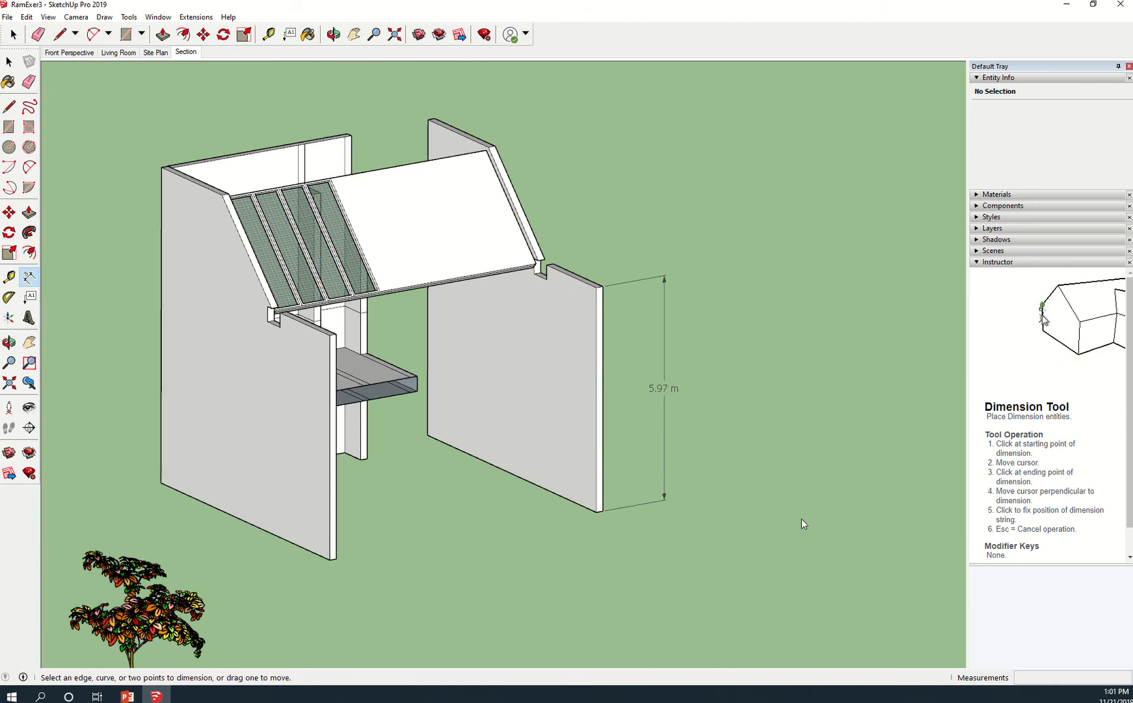
- Hide the right-hand wall's height dimension, and undo the hiding
{"action": "scroll", "coordinate": [629, 473], "scroll_direction": "down", "scroll_amount": 2}
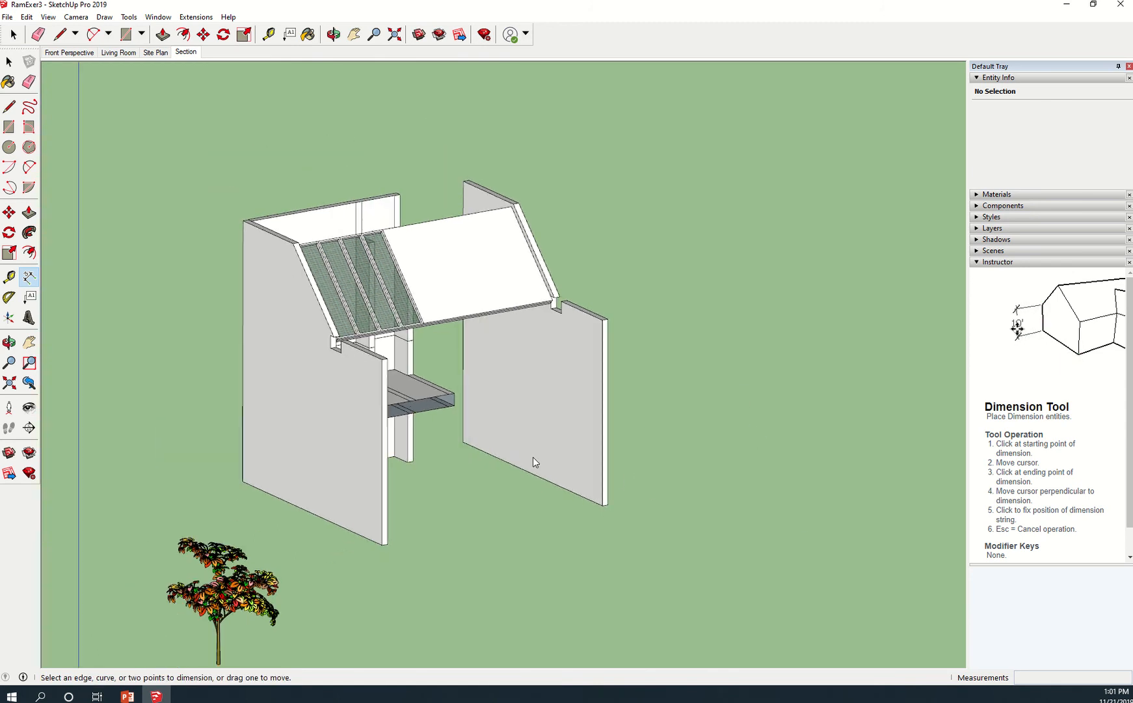
{"action": "middle_click_drag", "start_coordinate": [705, 528], "coordinate": [675, 526], "text": "shift"}
{"action": "key", "text": "space"}
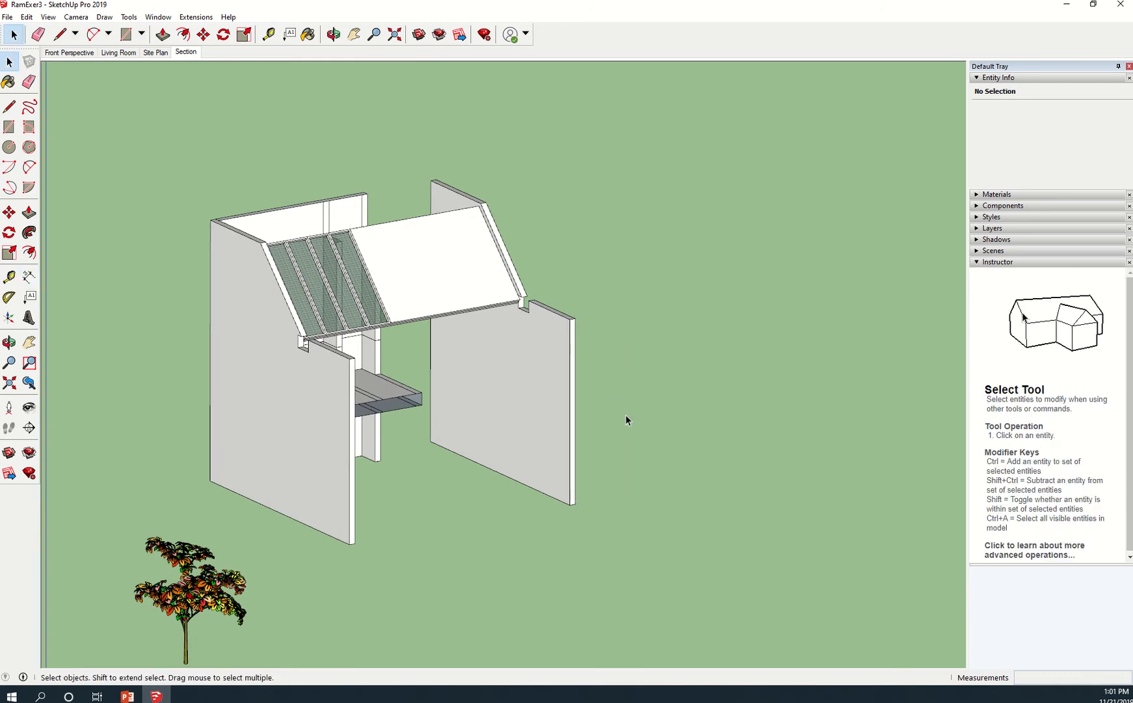
{"action": "left_click", "coordinate": [626, 405]}
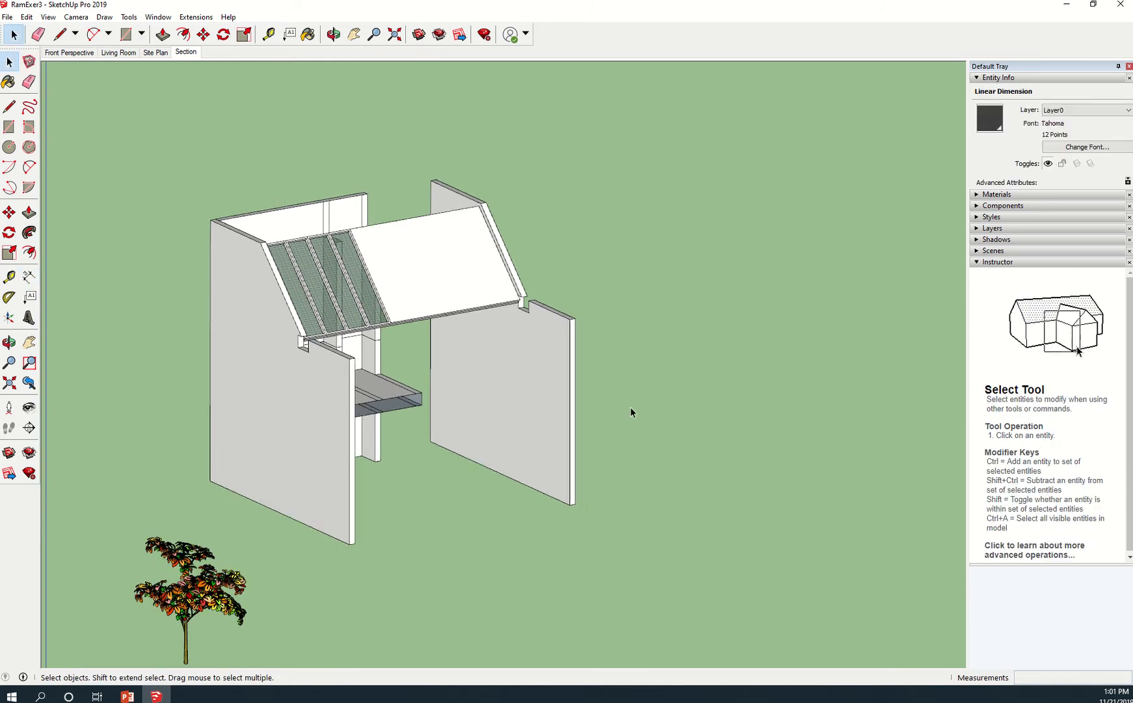
{"action": "right_click", "coordinate": [627, 406]}
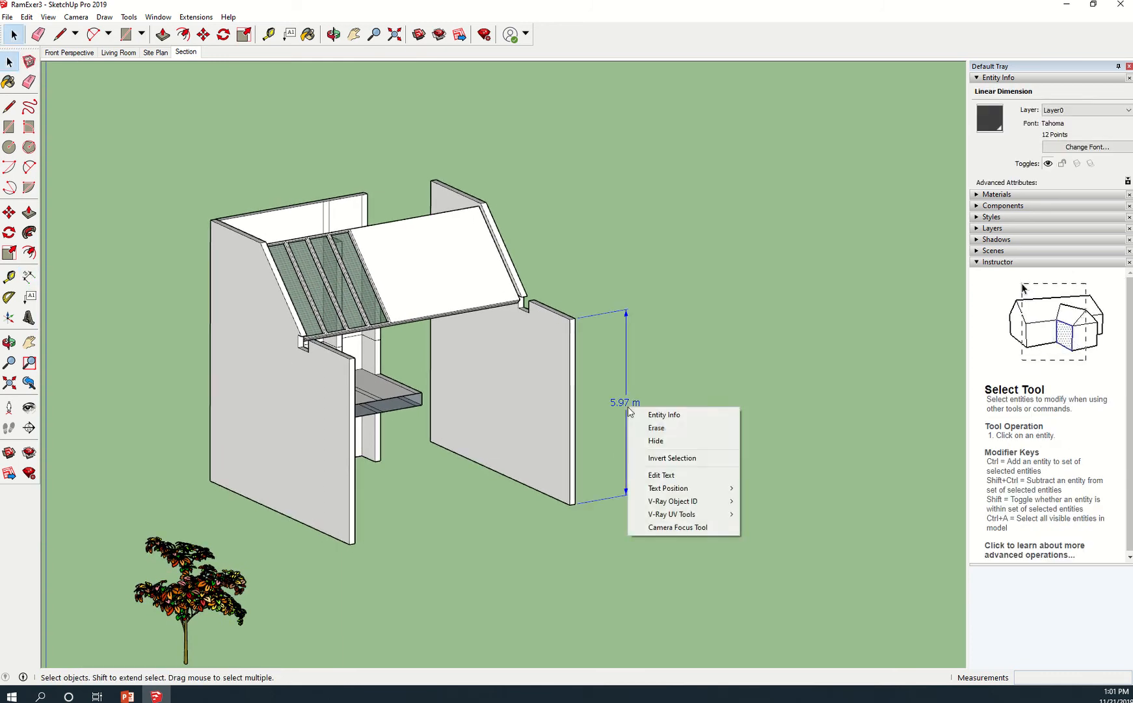
{"action": "left_click", "coordinate": [681, 445]}
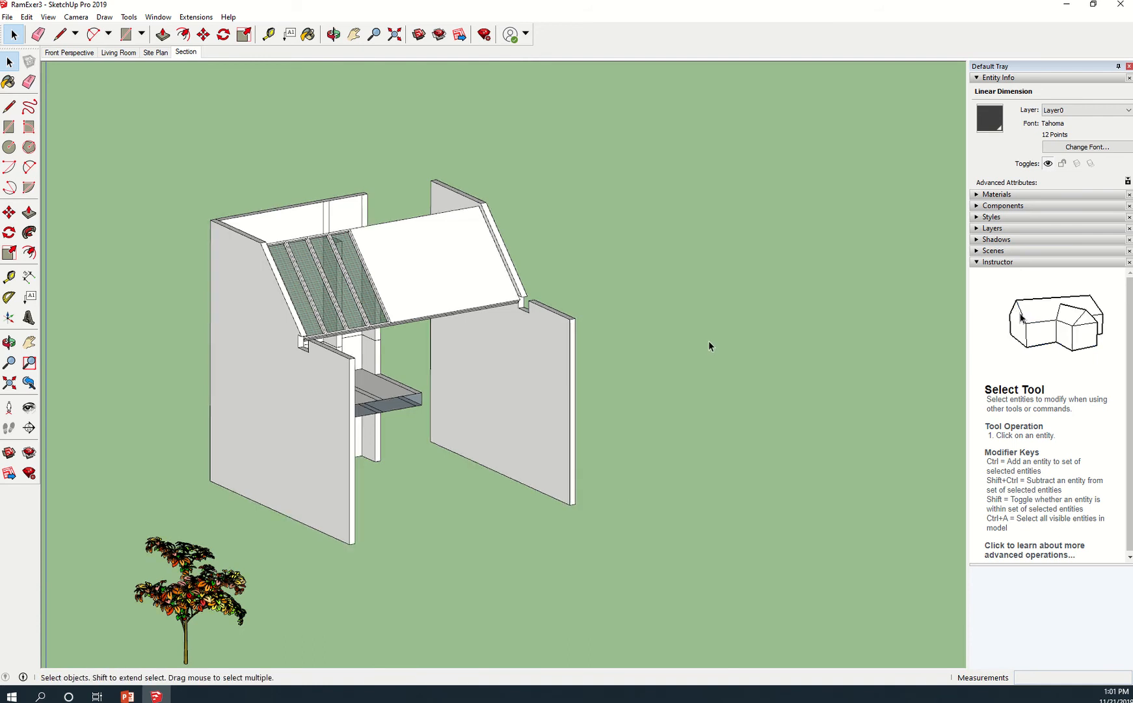
{"action": "key", "text": "ctrl+z"}
- Examine the wall's height dimension in the standard Front view and from an orbited angle
{"action": "left_click", "coordinate": [76, 17]}
{"action": "mouse_move", "coordinate": [140, 57]}
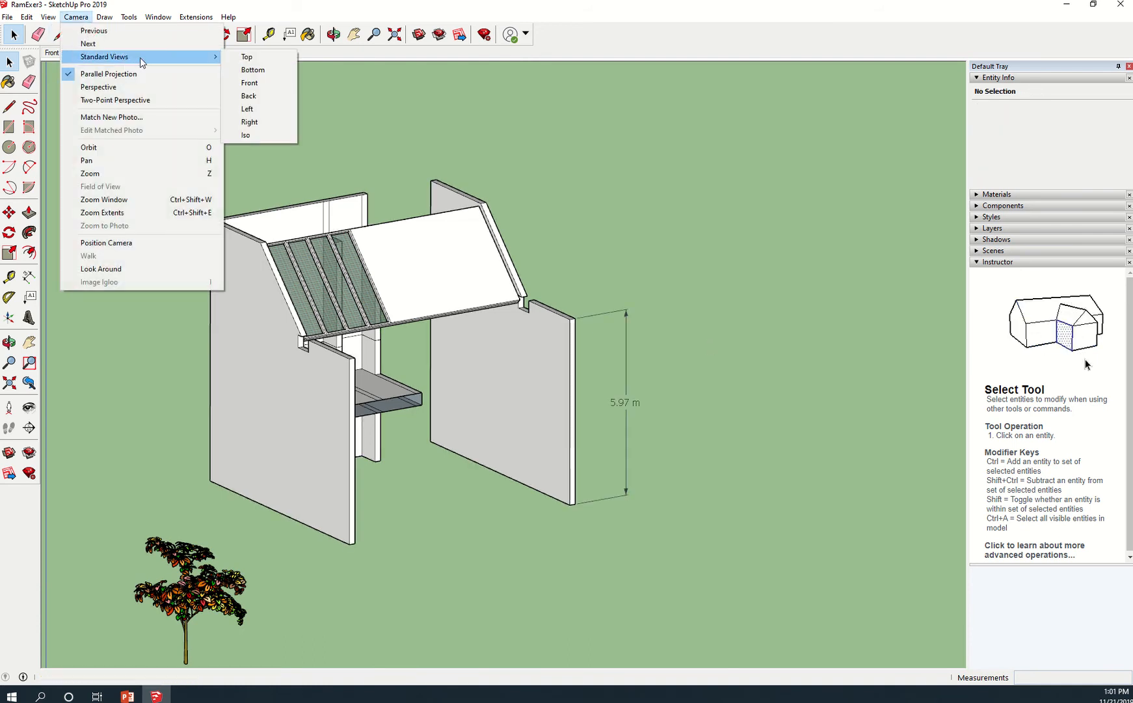
{"action": "left_click", "coordinate": [272, 90]}
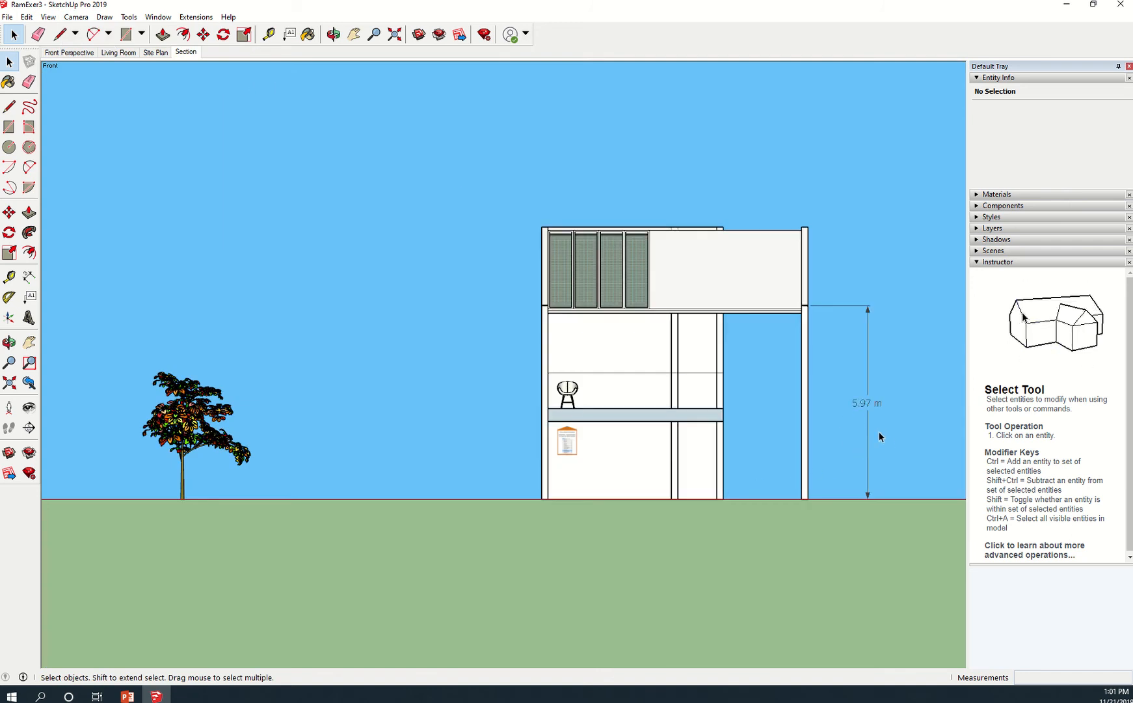
{"action": "middle_click_drag", "start_coordinate": [887, 432], "coordinate": [700, 427]}
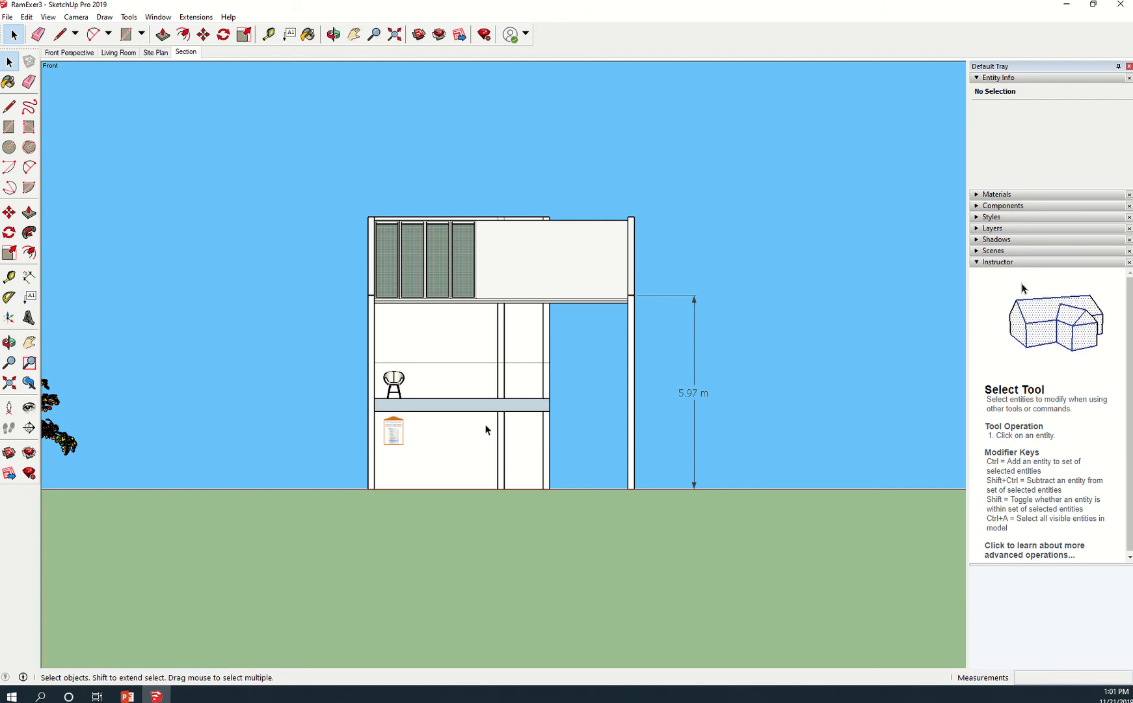
{"action": "middle_click_drag", "start_coordinate": [462, 410], "coordinate": [751, 524]}
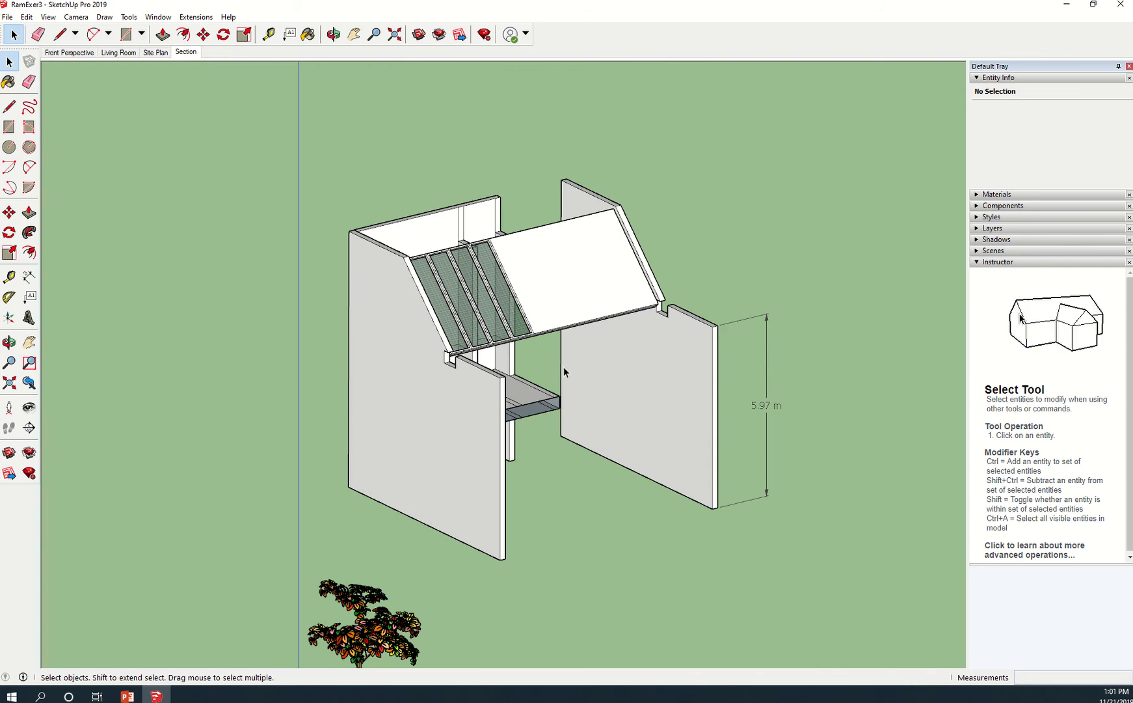
- Switch to the standard Top view and centre the structure for dimensioning in plan
{"action": "left_click", "coordinate": [74, 18]}
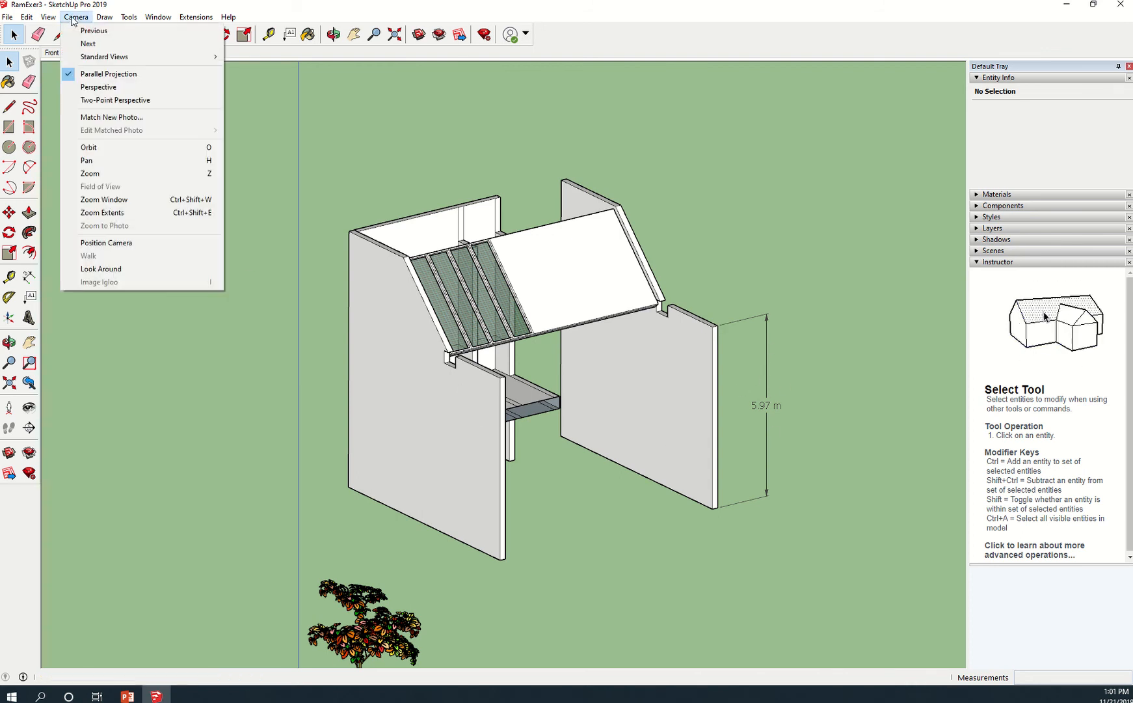
{"action": "mouse_move", "coordinate": [213, 57]}
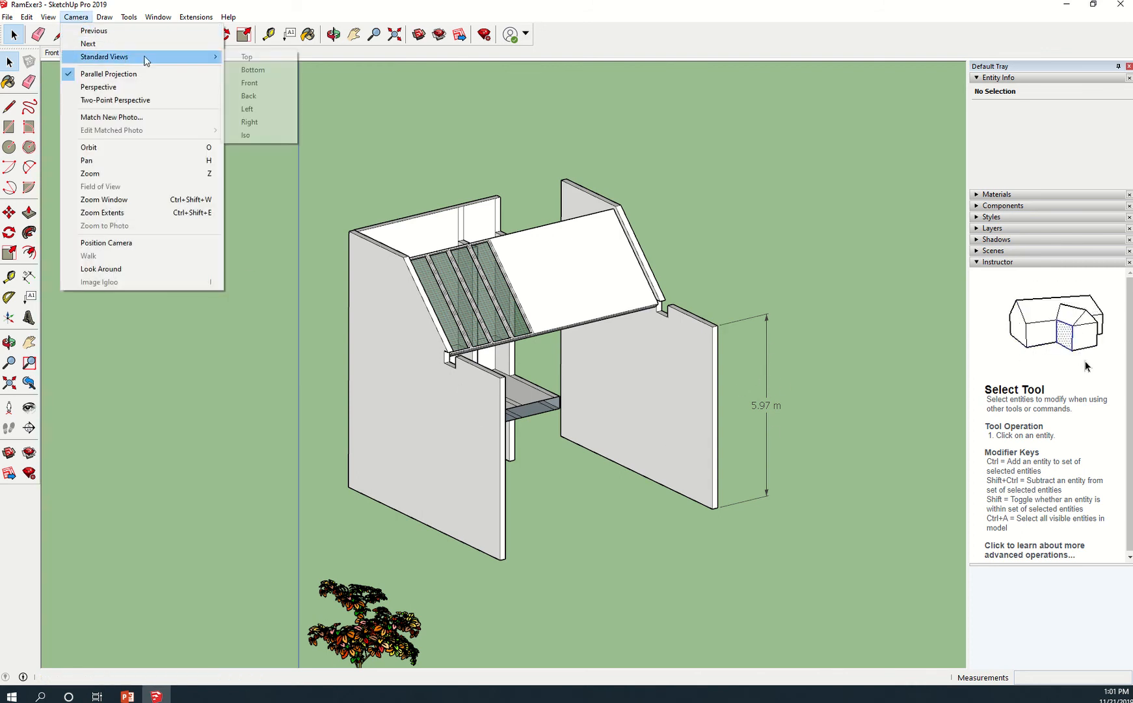
{"action": "left_click", "coordinate": [275, 59]}
{"action": "scroll", "coordinate": [726, 372], "scroll_direction": "down", "scroll_amount": 2}
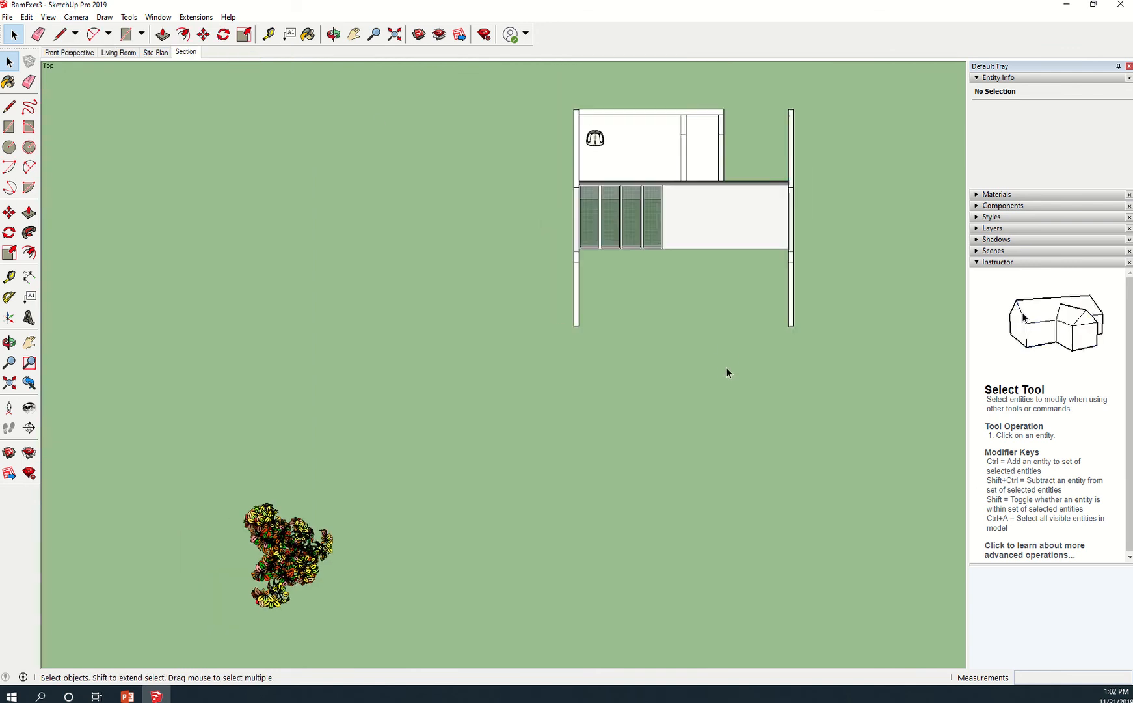
{"action": "middle_click_drag", "start_coordinate": [717, 342], "coordinate": [703, 361]}
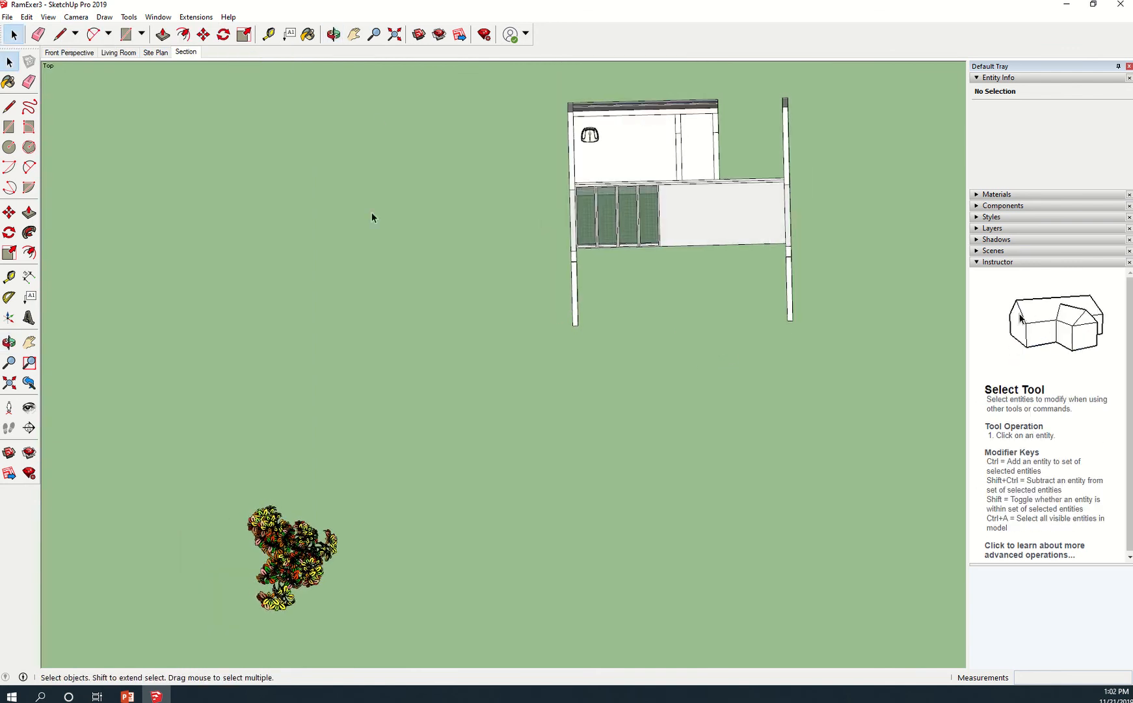
{"action": "left_click", "coordinate": [67, 20]}
{"action": "mouse_move", "coordinate": [157, 56]}
{"action": "left_click", "coordinate": [257, 58]}
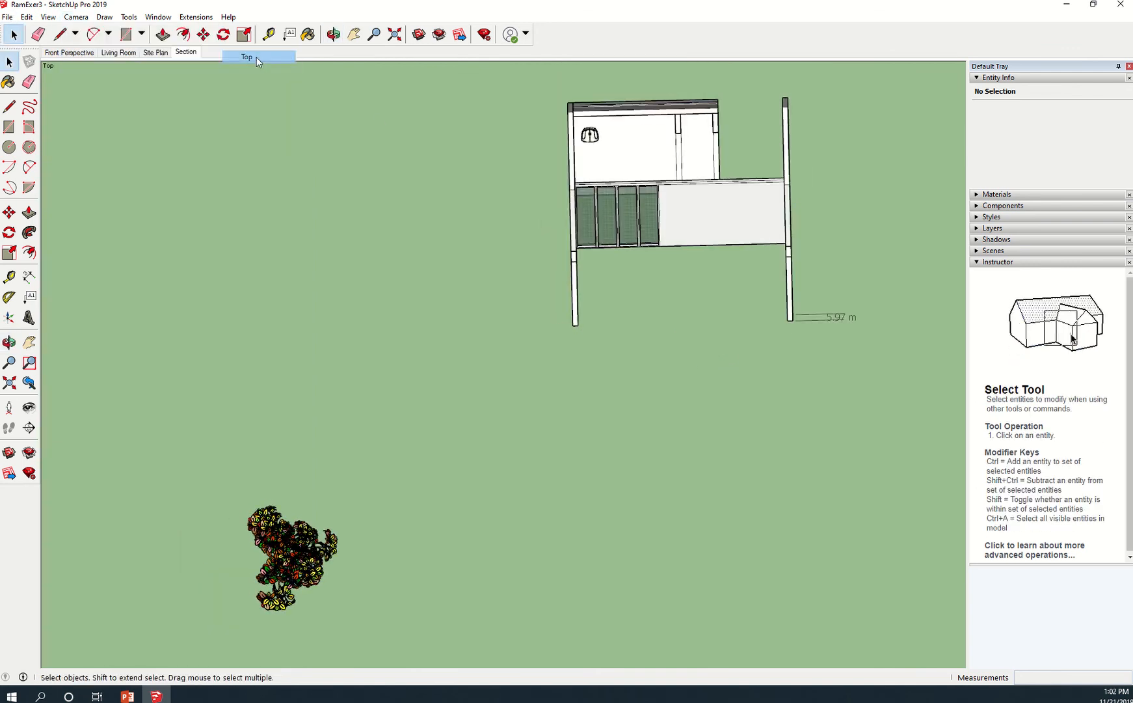
{"action": "middle_click_drag", "start_coordinate": [649, 328], "coordinate": [546, 478]}
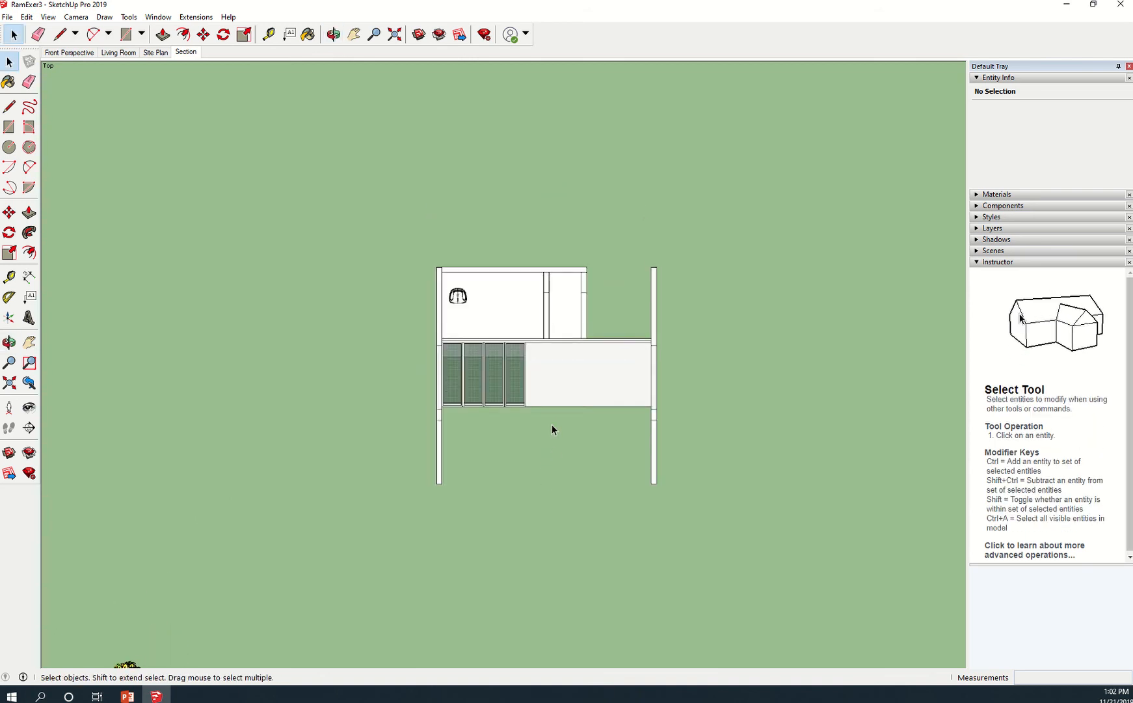
{"action": "scroll", "coordinate": [552, 424], "scroll_direction": "up", "scroll_amount": 3}
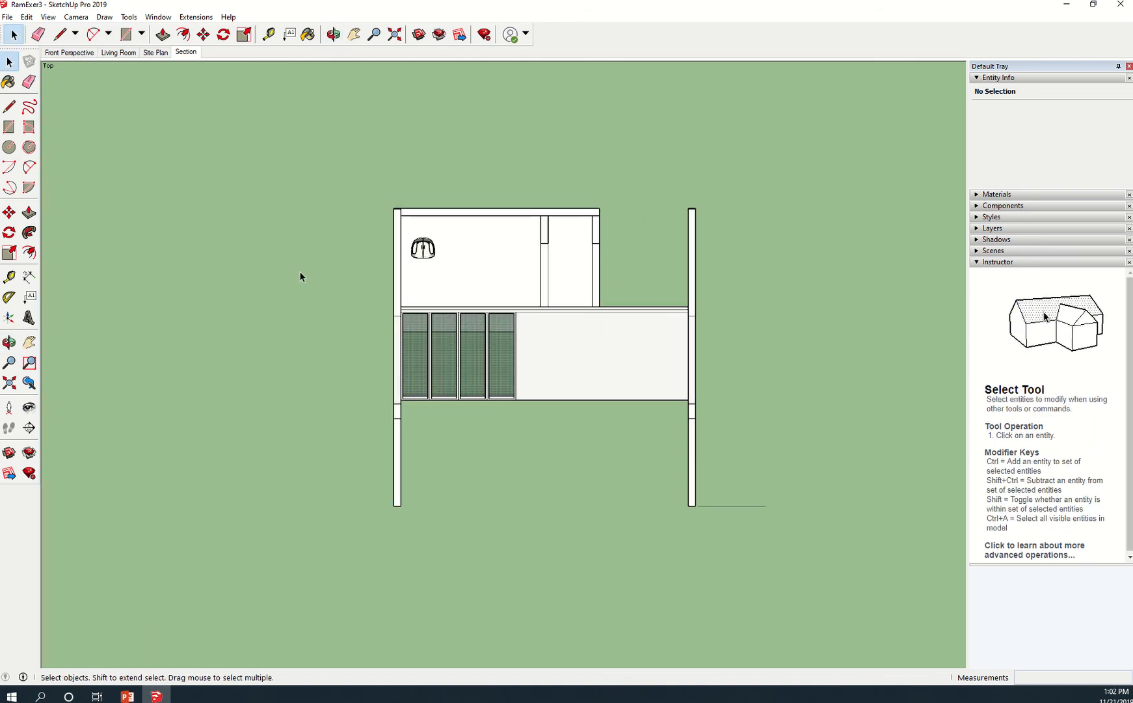
- Dimension the full plan length of the right-hand wall along its outer edge, offsetting the dimension line outward
{"action": "left_click", "coordinate": [29, 277]}
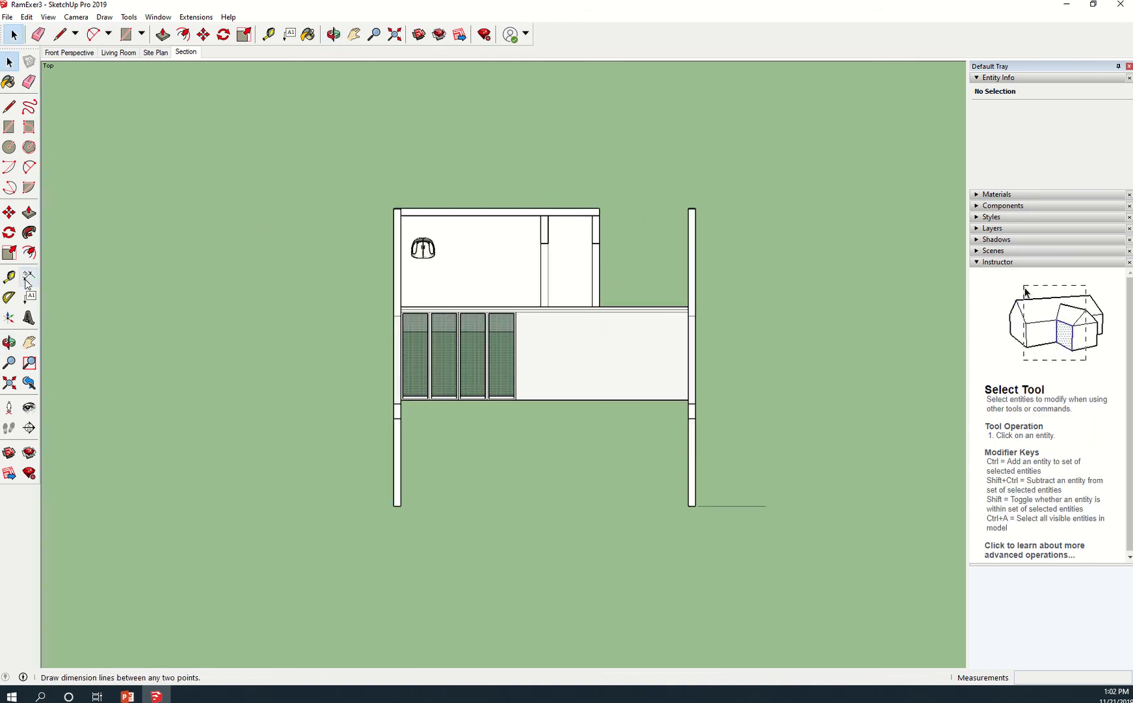
{"action": "left_click", "coordinate": [696, 209]}
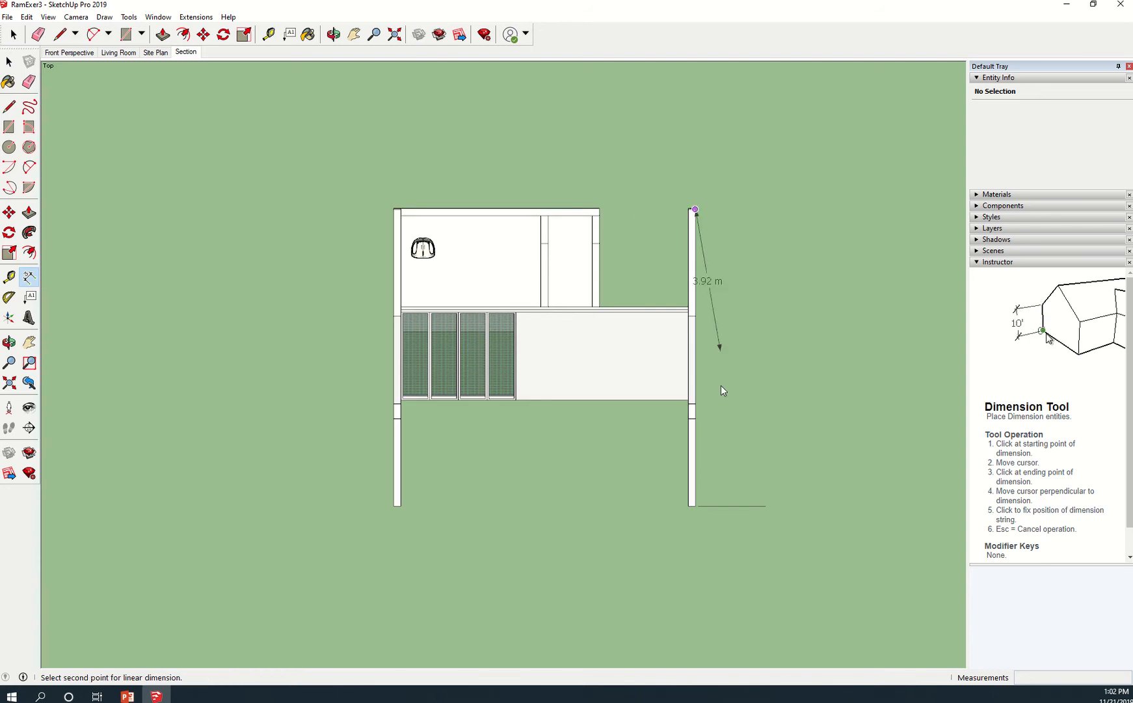
{"action": "left_click", "coordinate": [696, 506]}
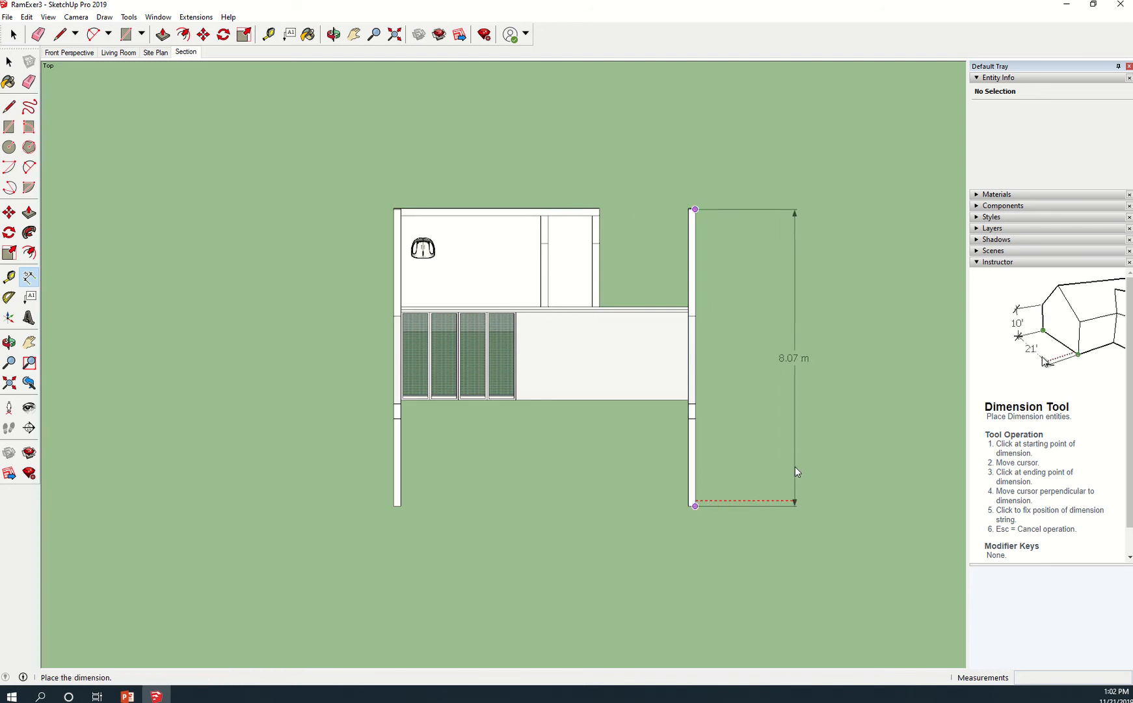
{"action": "left_click", "coordinate": [793, 467]}
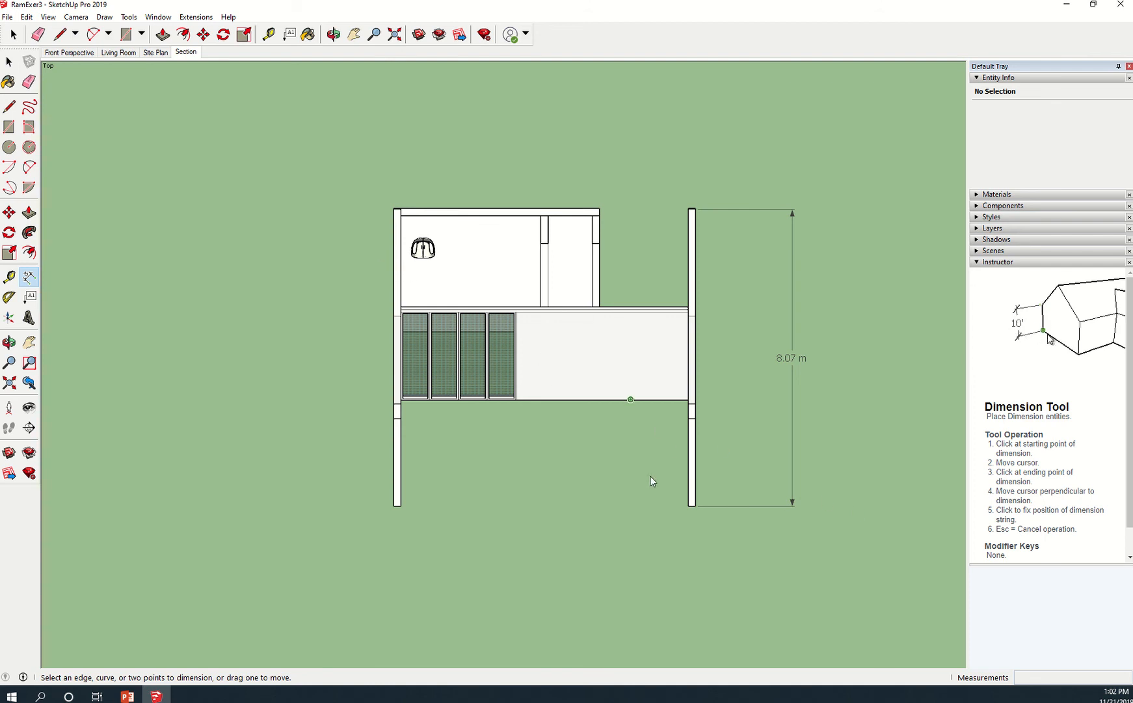
- Attach a leader text to the plain roof panel and place its label above the right-hand wall
{"action": "middle_click_drag", "start_coordinate": [653, 480], "coordinate": [615, 210]}
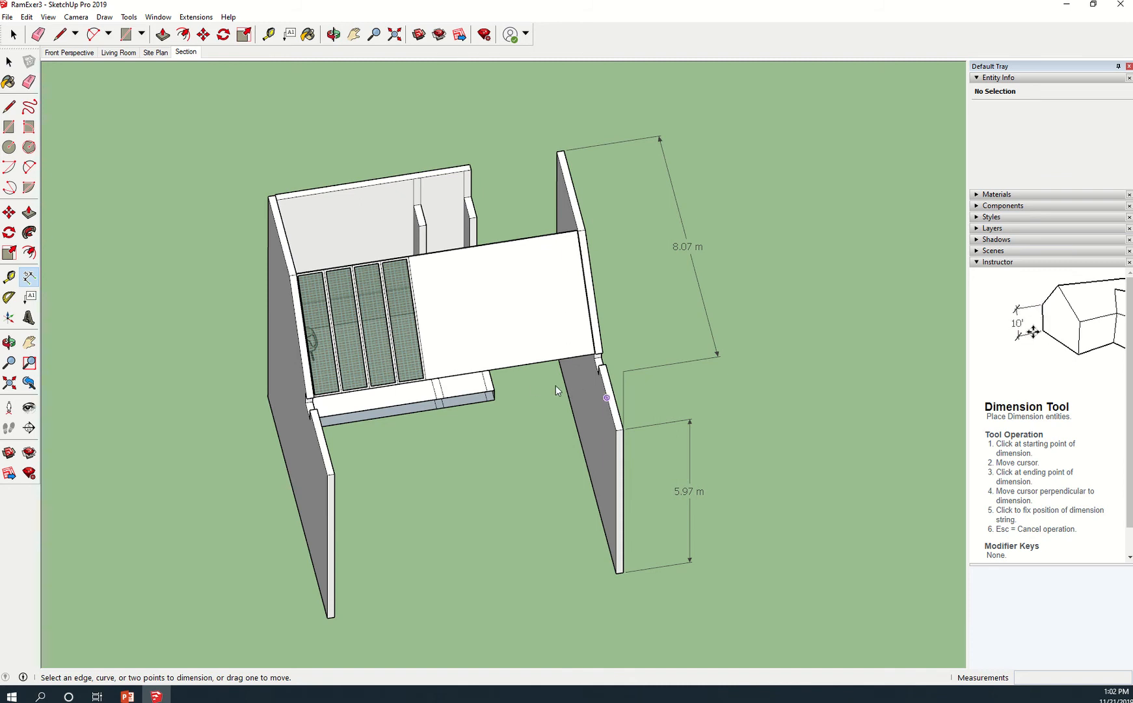
{"action": "left_click", "coordinate": [30, 299]}
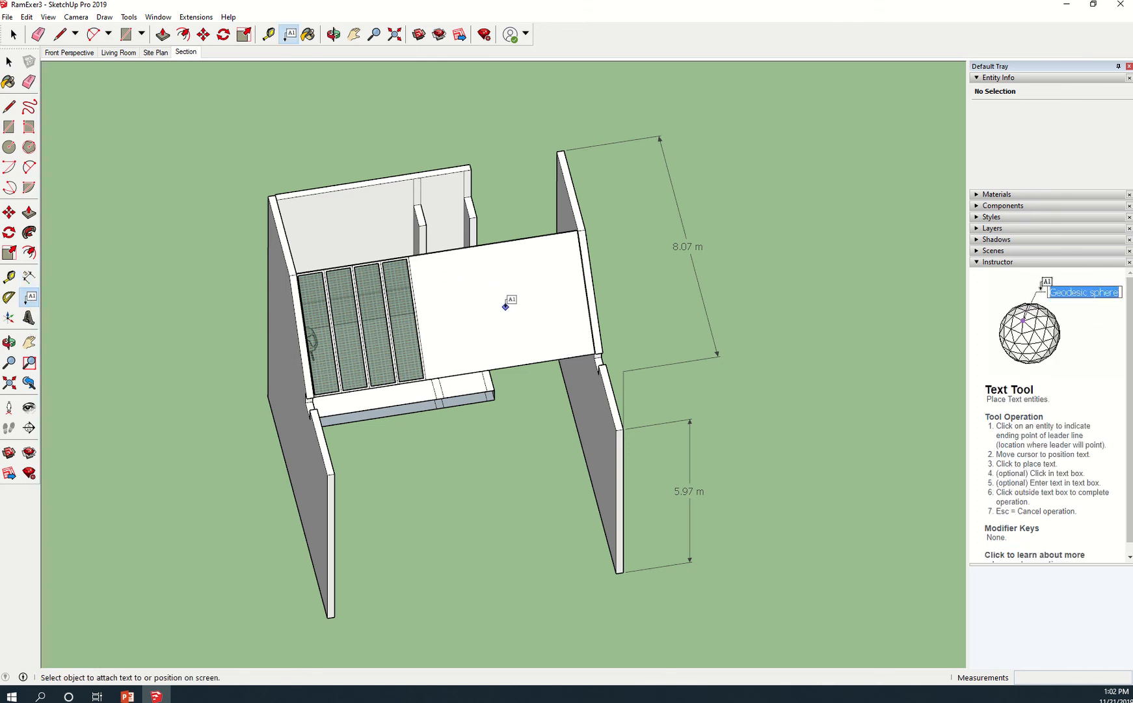
{"action": "left_click", "coordinate": [504, 302]}
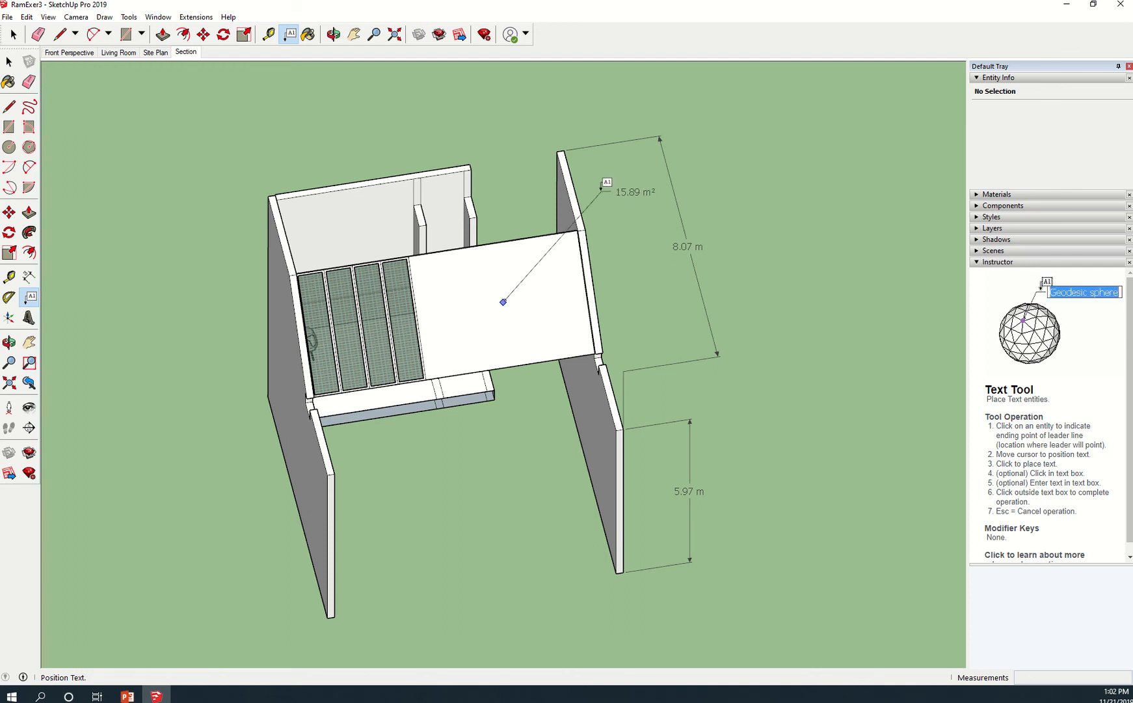
{"action": "scroll", "coordinate": [602, 187], "scroll_direction": "up", "scroll_amount": 4}
{"action": "middle_click_drag", "start_coordinate": [623, 257], "coordinate": [605, 164], "text": "shift"}
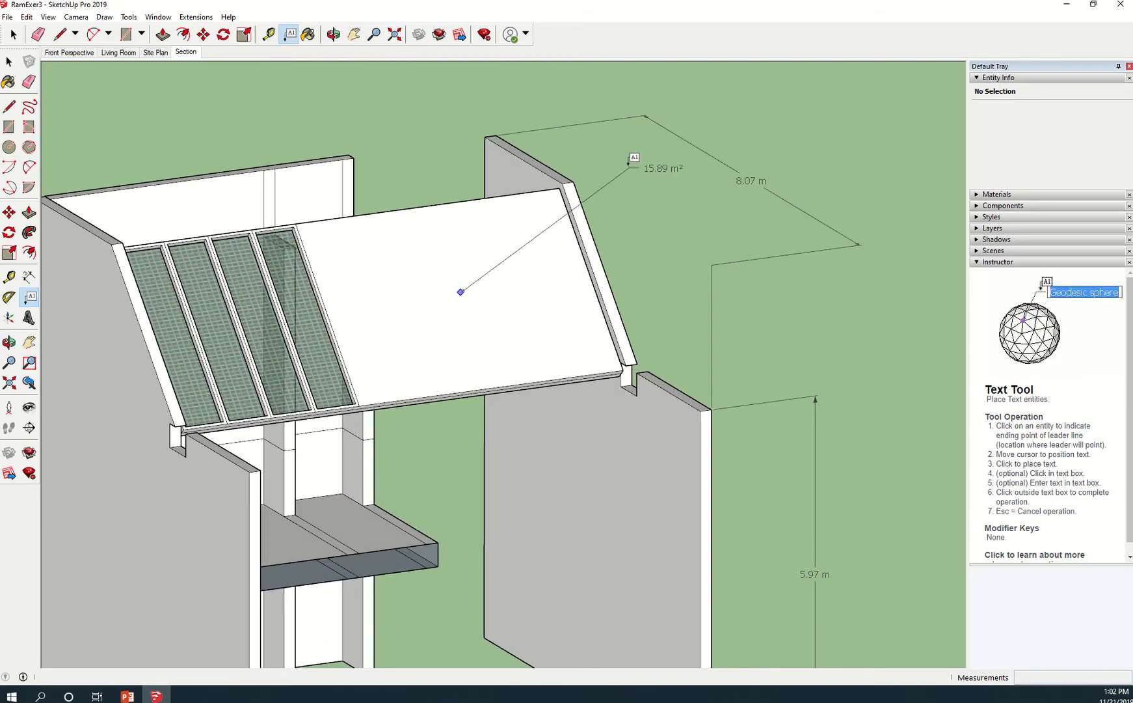
{"action": "left_click", "coordinate": [630, 163]}
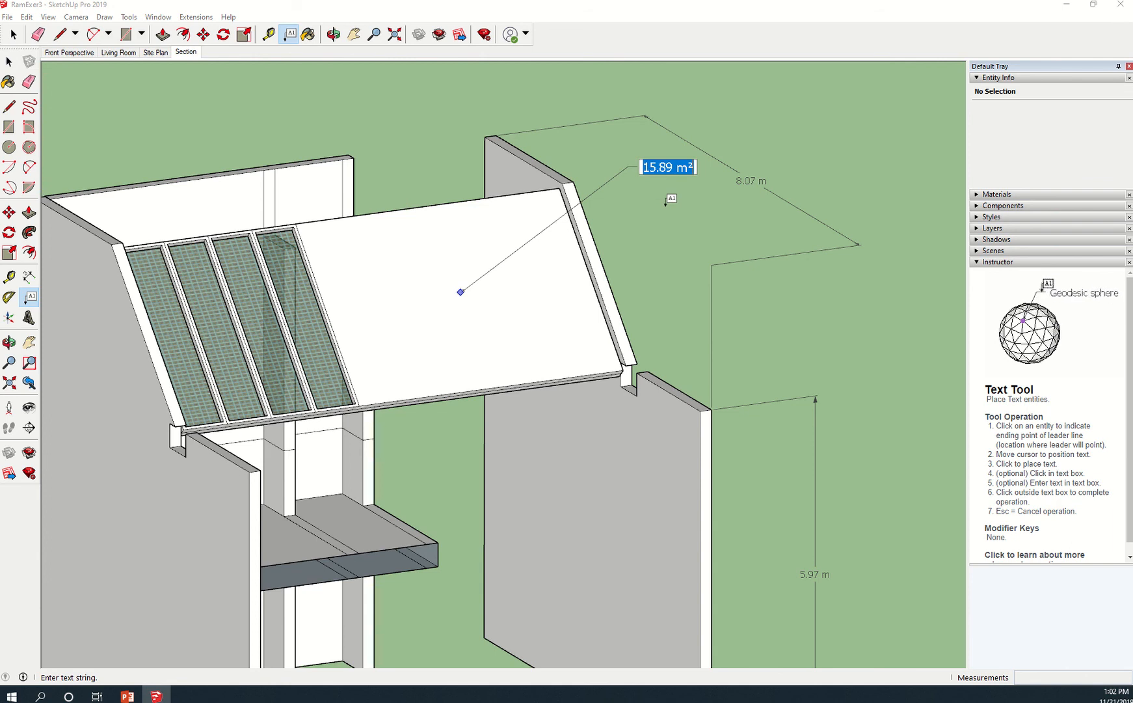
- Replace the roof leader's default text with "Roof Skylight" and finish the label
{"action": "type", "text": "Roof "}
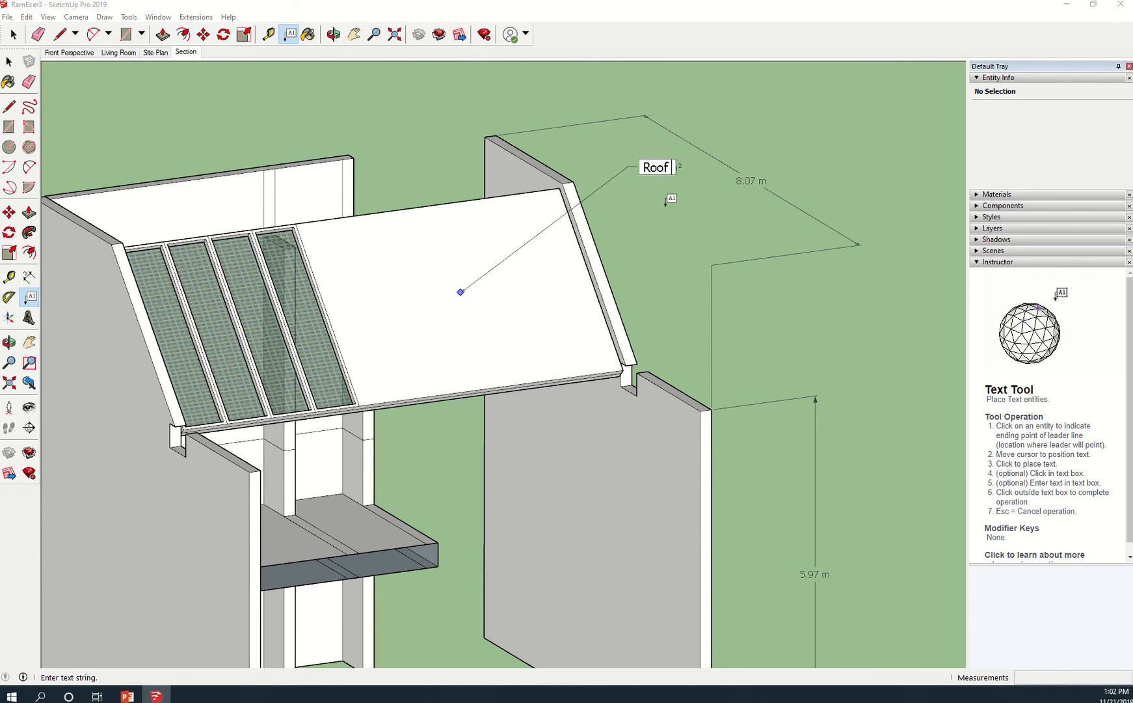
{"action": "type", "text": "Skyl"}
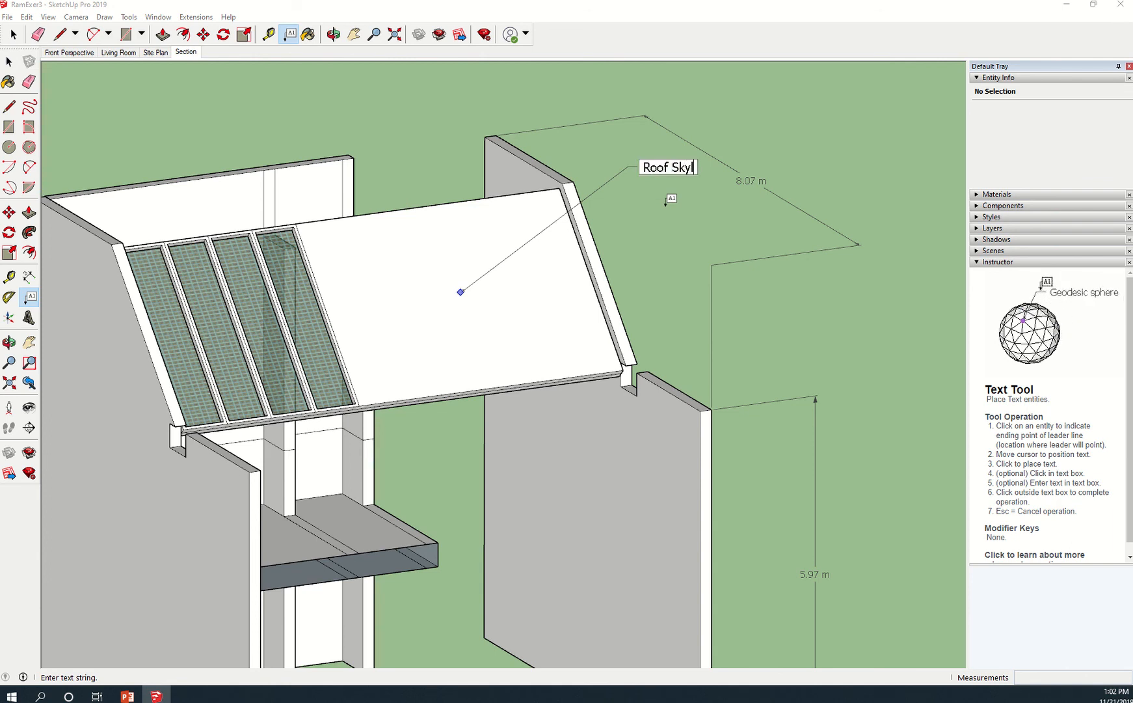
{"action": "type", "text": "ight"}
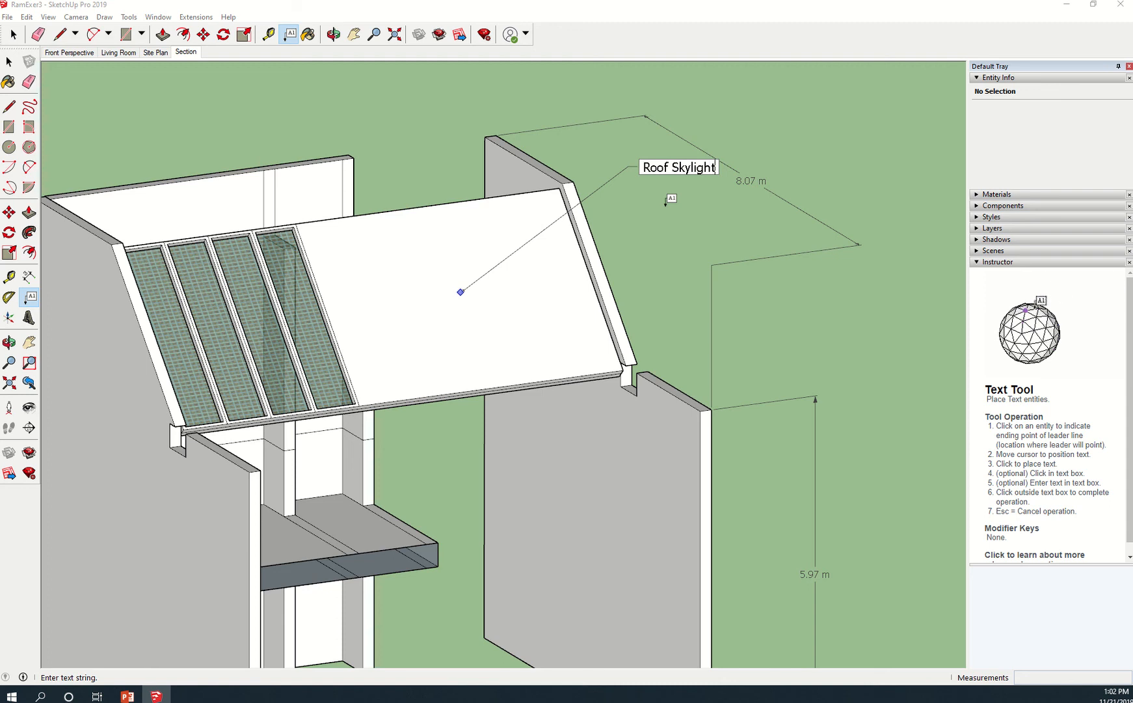
{"action": "key", "text": "Return"}
{"action": "key", "text": "BackSpace"}
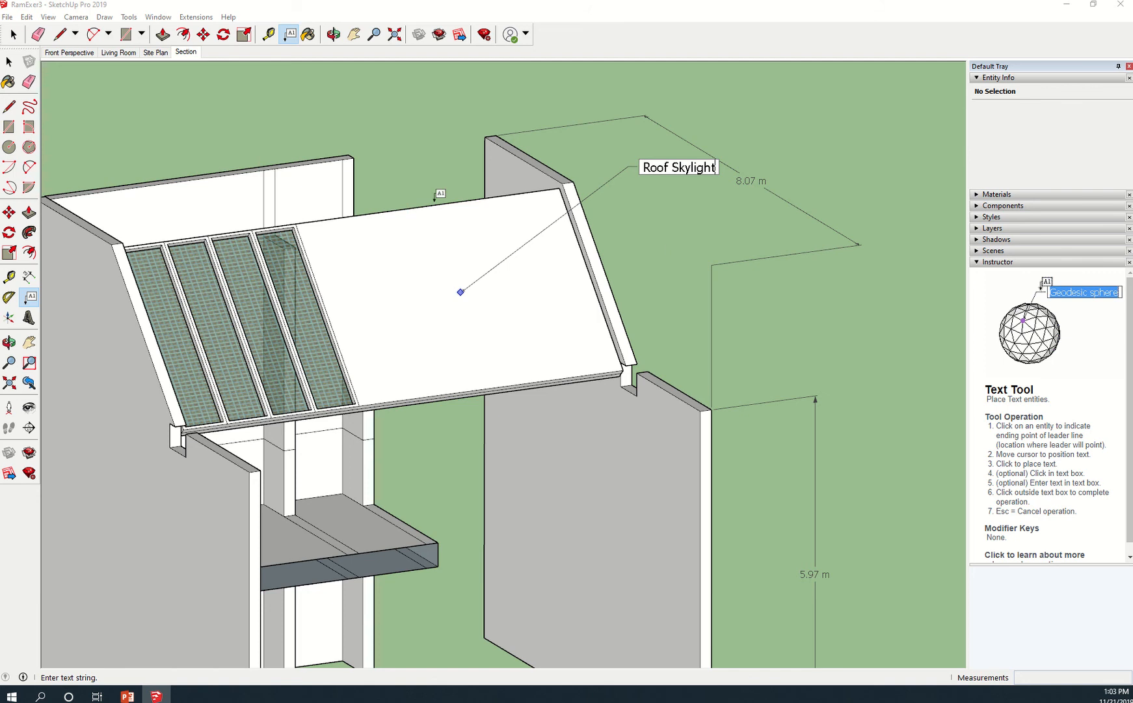
{"action": "left_click", "coordinate": [13, 38]}
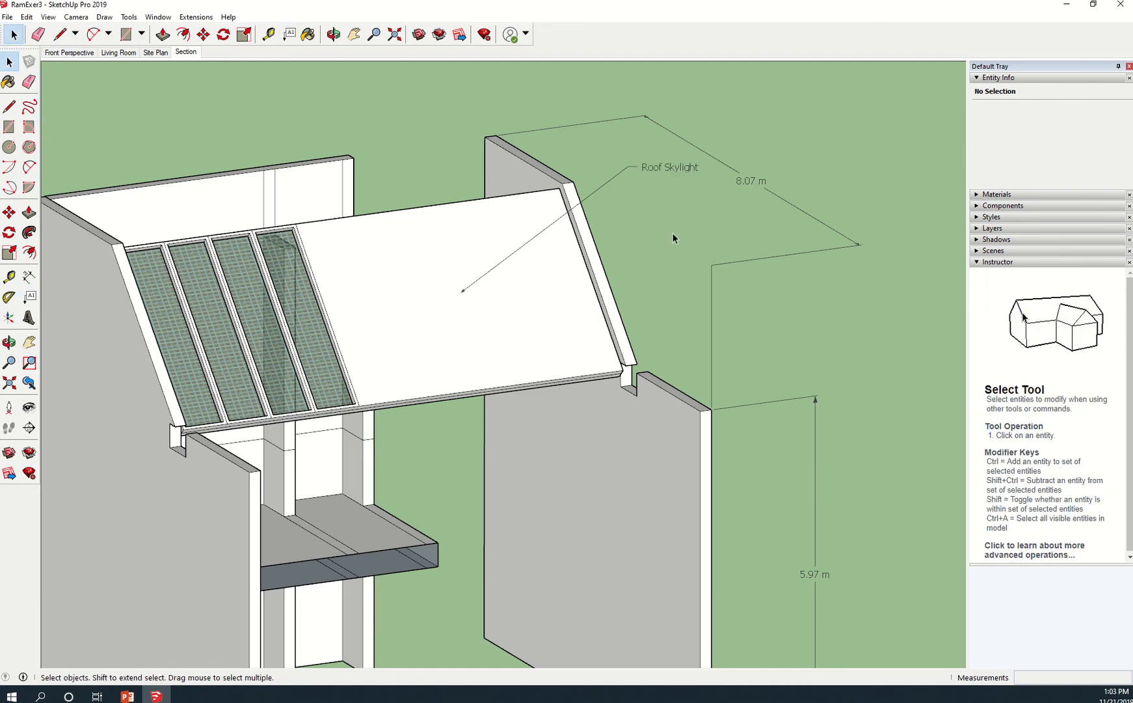
- Move the "Roof Skylight" label towards the skylights so it sits directly above the plain roof panel
{"action": "middle_click_drag", "start_coordinate": [684, 256], "coordinate": [659, 206]}
{"action": "key", "text": "space"}
{"action": "left_click", "coordinate": [632, 146]}
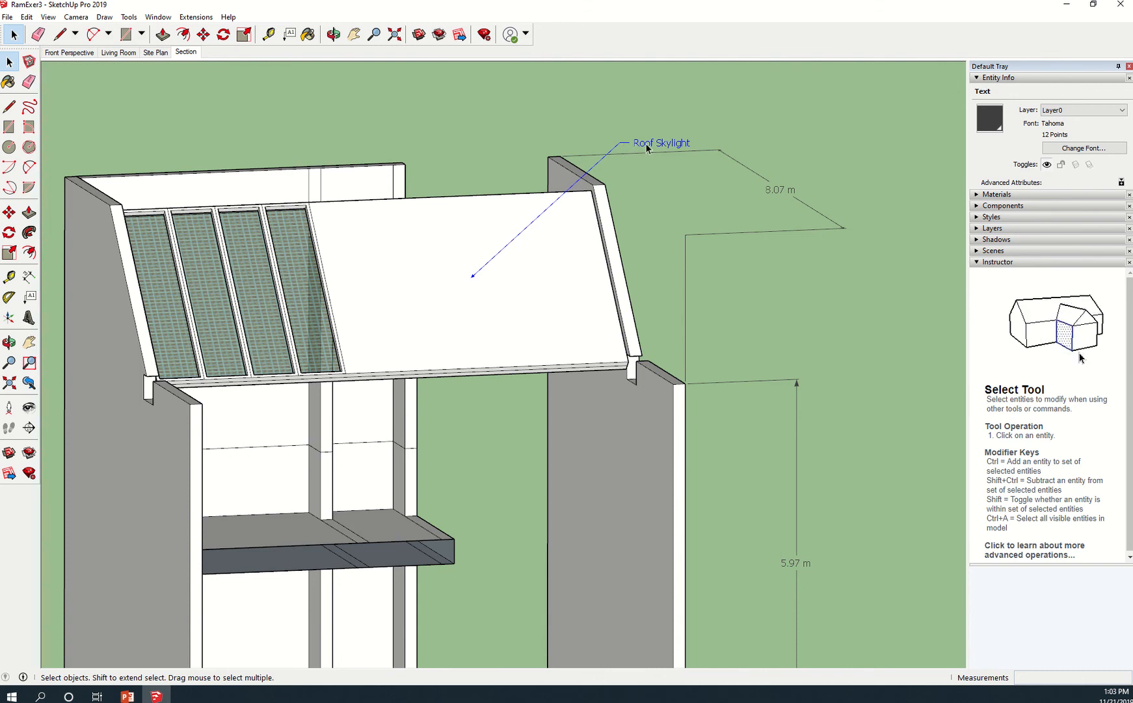
{"action": "key", "text": "m"}
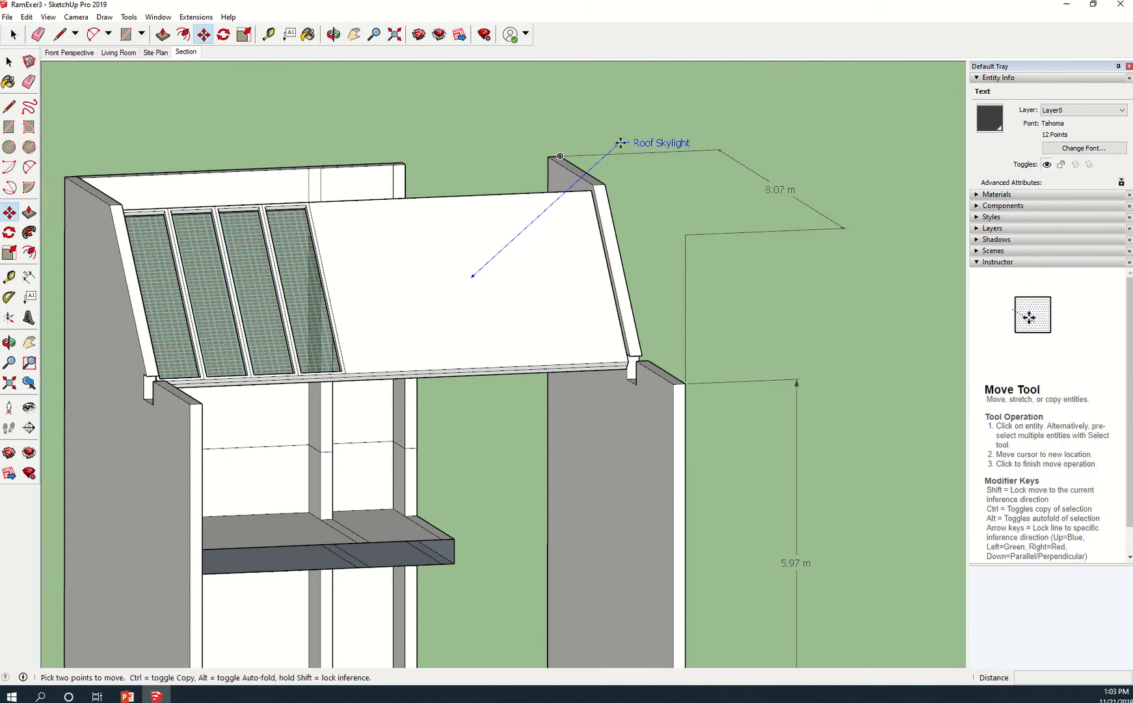
{"action": "left_click", "coordinate": [621, 143]}
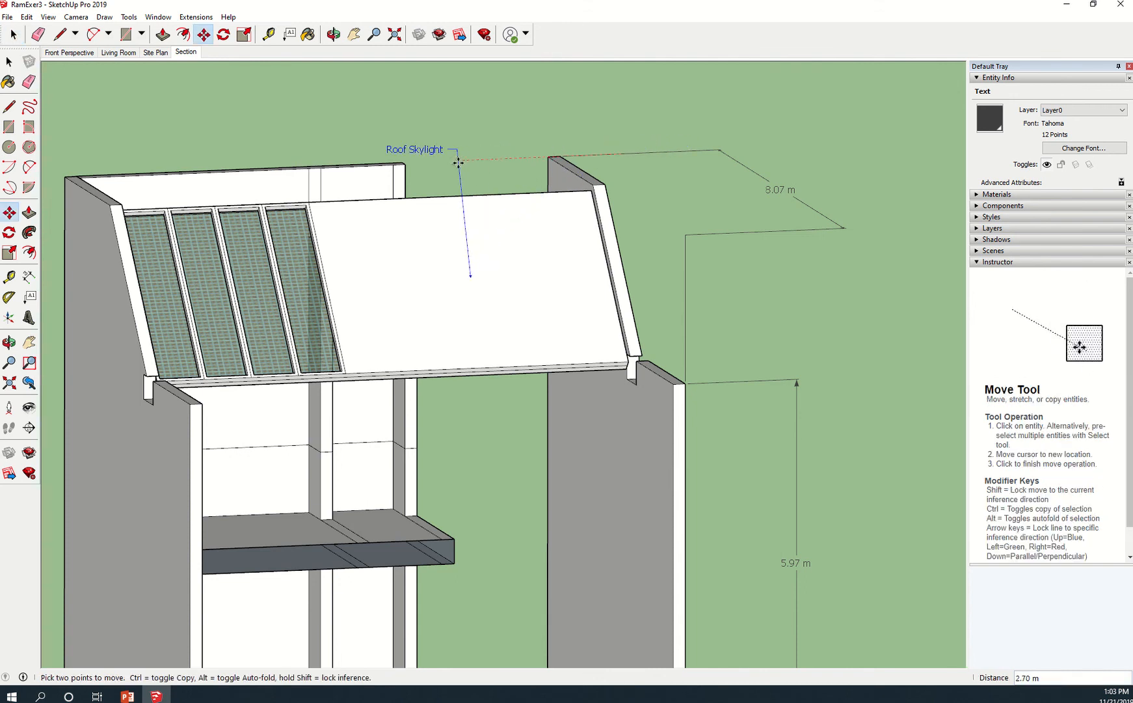
{"action": "left_click", "coordinate": [471, 149]}
- Start a 3D text for the outer face of the right-hand wall and enter the house's street address
{"action": "middle_click_drag", "start_coordinate": [497, 174], "coordinate": [818, 225]}
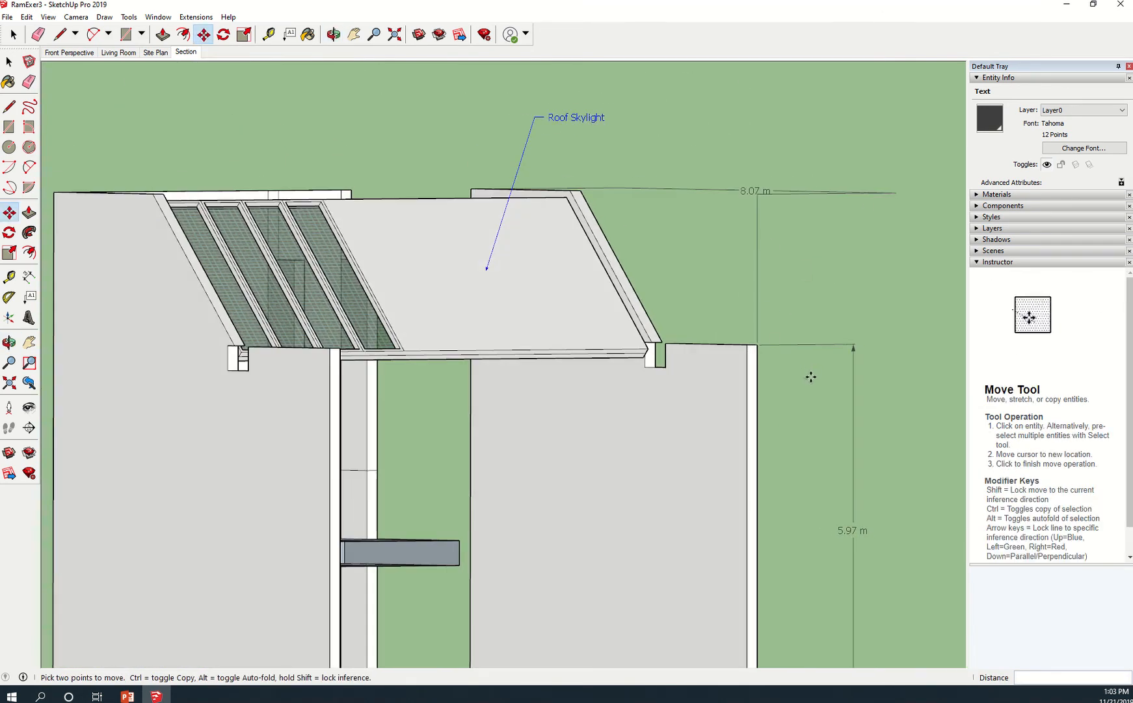
{"action": "scroll", "coordinate": [810, 380], "scroll_direction": "down", "scroll_amount": 4}
{"action": "mouse_move", "coordinate": [792, 407]}
{"action": "middle_mouse_down"}
{"action": "mouse_move", "coordinate": [726, 359]}
{"action": "mouse_move", "coordinate": [683, 460]}
{"action": "mouse_move", "coordinate": [632, 477]}
{"action": "mouse_move", "coordinate": [299, 448]}
{"action": "mouse_move", "coordinate": [191, 402]}
{"action": "middle_mouse_up"}
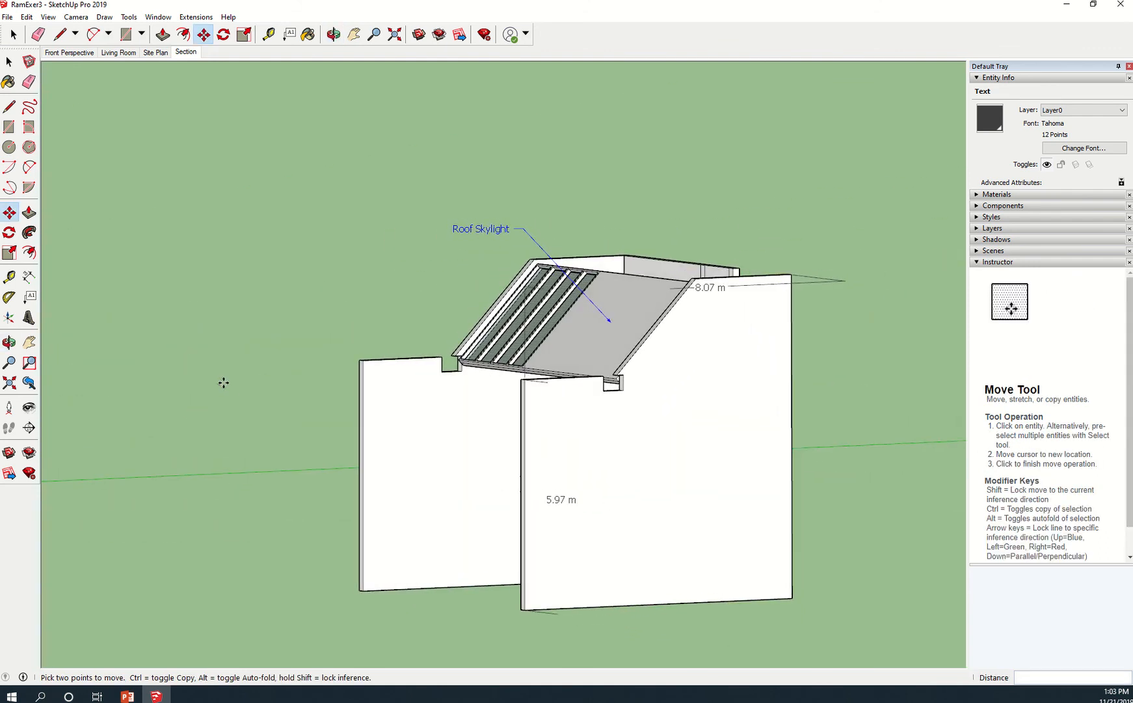
{"action": "left_click", "coordinate": [29, 319]}
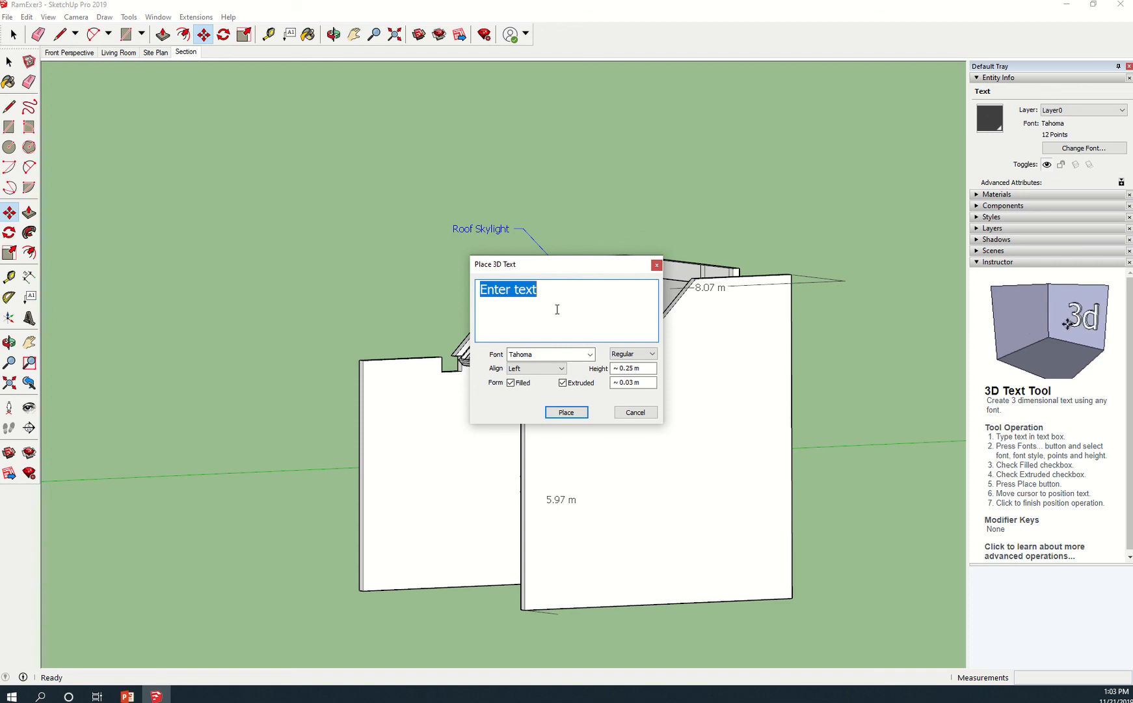
{"action": "type", "text": "123"}
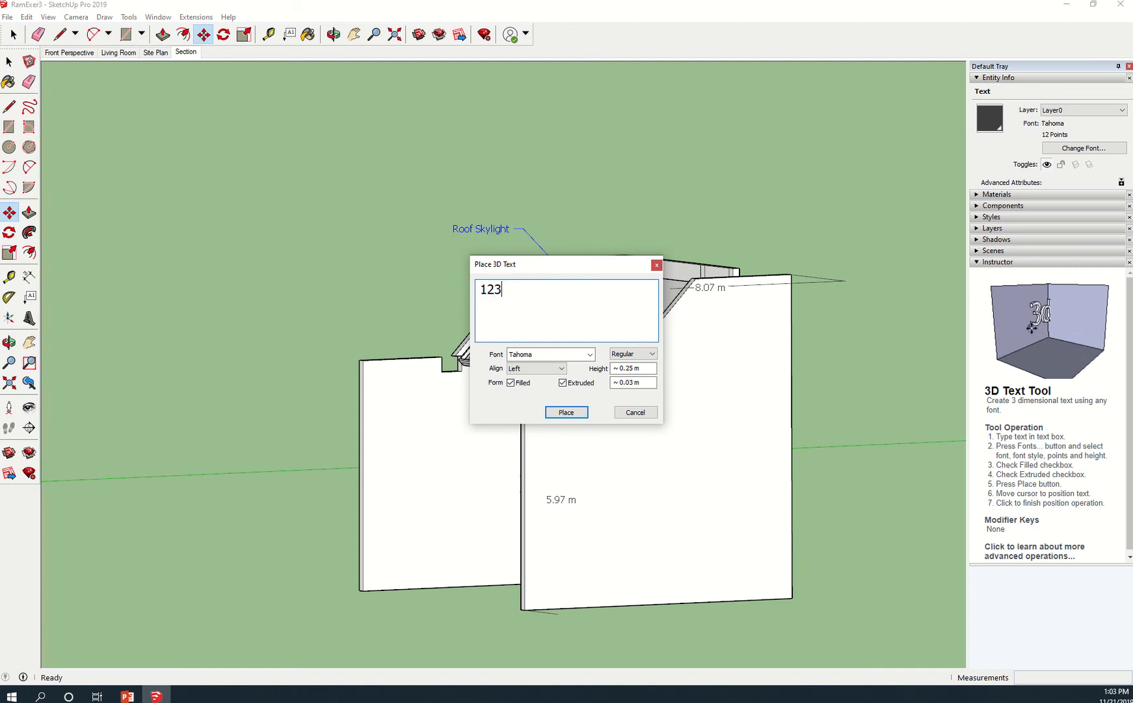
{"action": "type", "text": " Ri"}
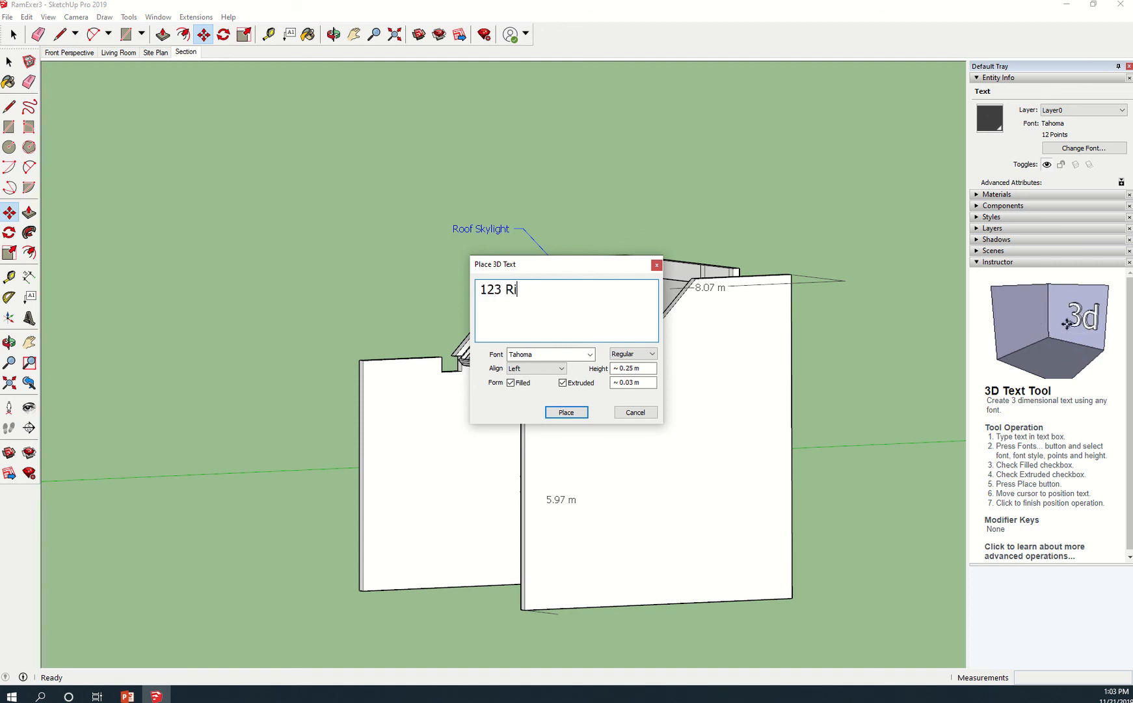
{"action": "type", "text": "ver St."}
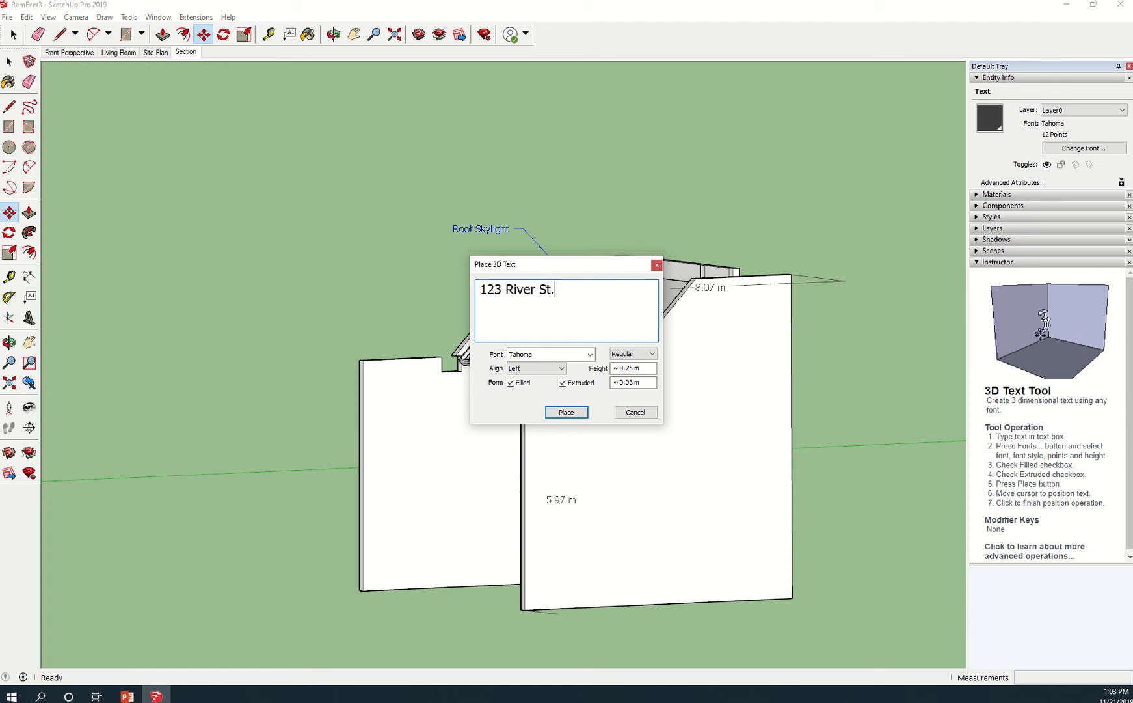
- Keep Tahoma as the 3D text font and place the address on the right-hand wall's outer face, near its upper front corner
{"action": "left_click", "coordinate": [589, 355]}
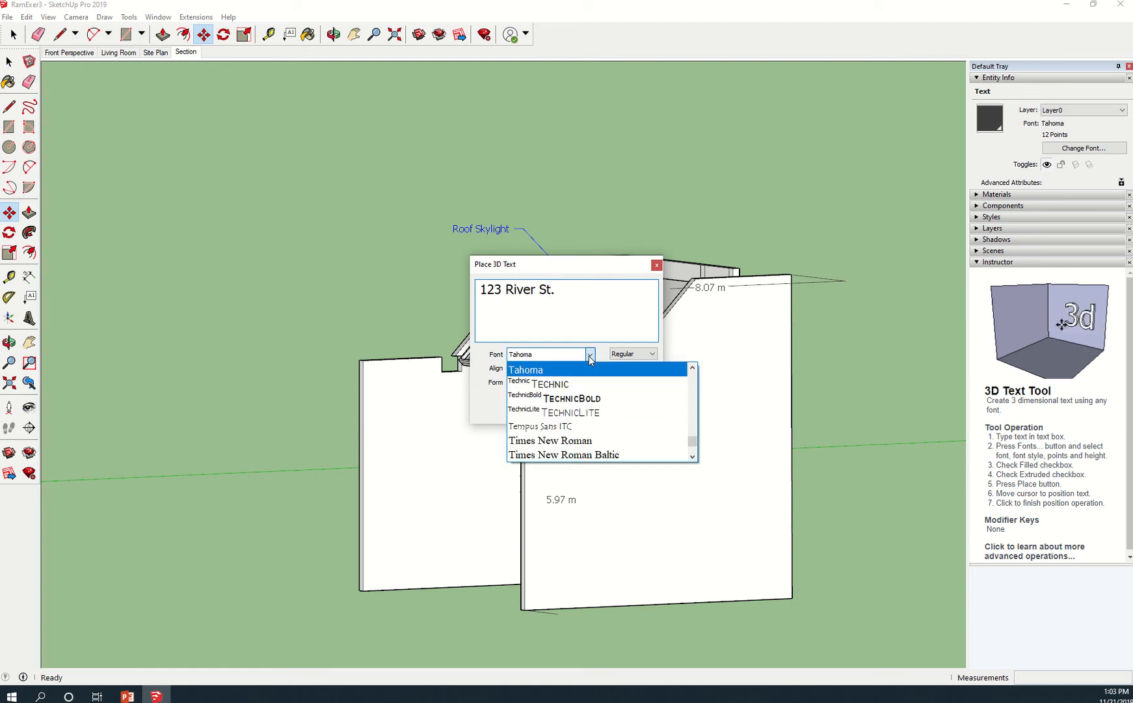
{"action": "left_click", "coordinate": [590, 355]}
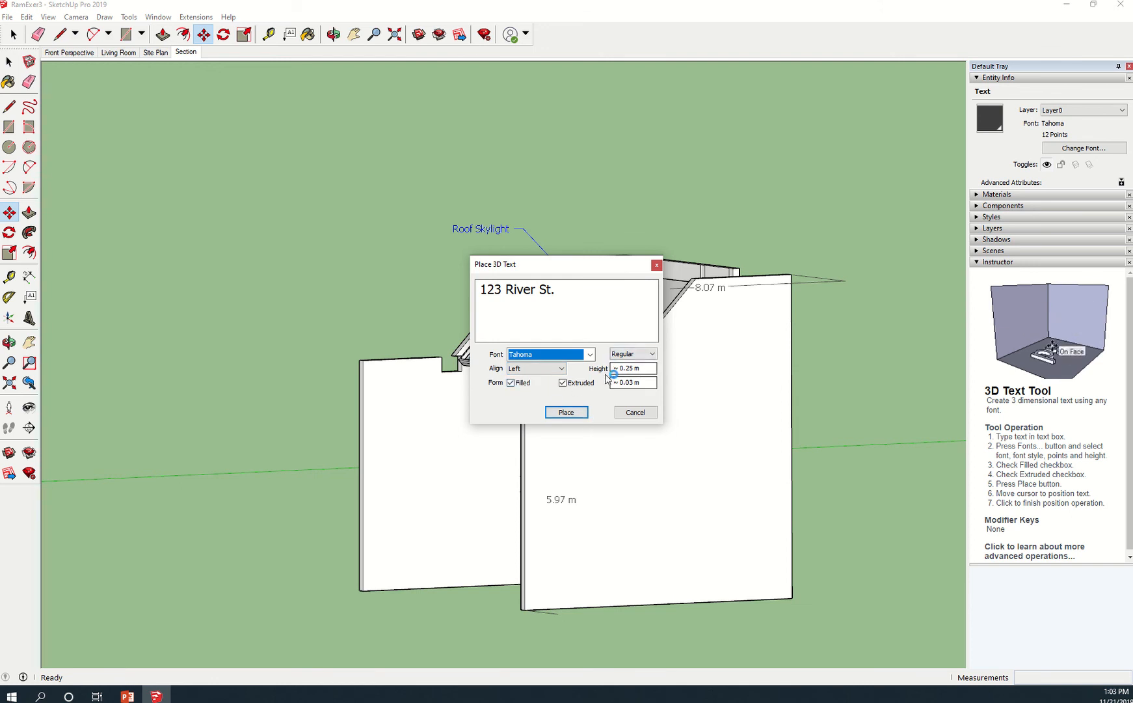
{"action": "left_click", "coordinate": [566, 412]}
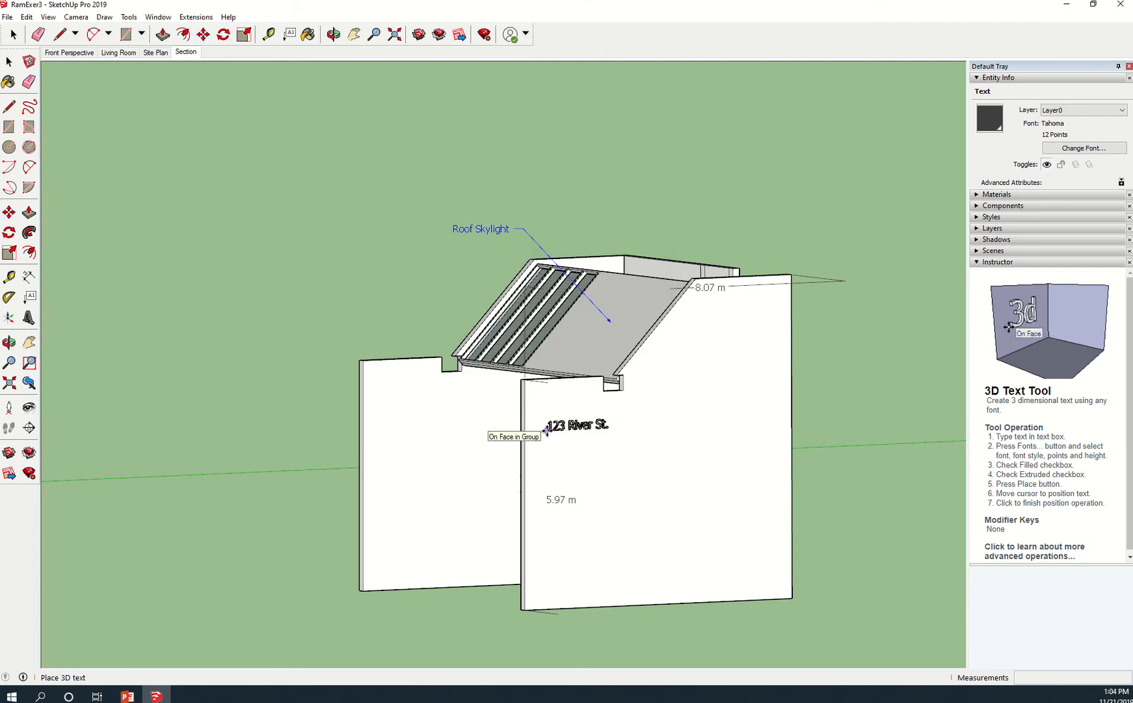
{"action": "left_click", "coordinate": [546, 429]}
- Examine the 3D address text up close, open its component to inspect a curve and the first digit's front face, and close it
{"action": "middle_click_drag", "start_coordinate": [561, 445], "coordinate": [696, 461]}
{"action": "scroll", "coordinate": [529, 450], "scroll_direction": "up", "scroll_amount": 8}
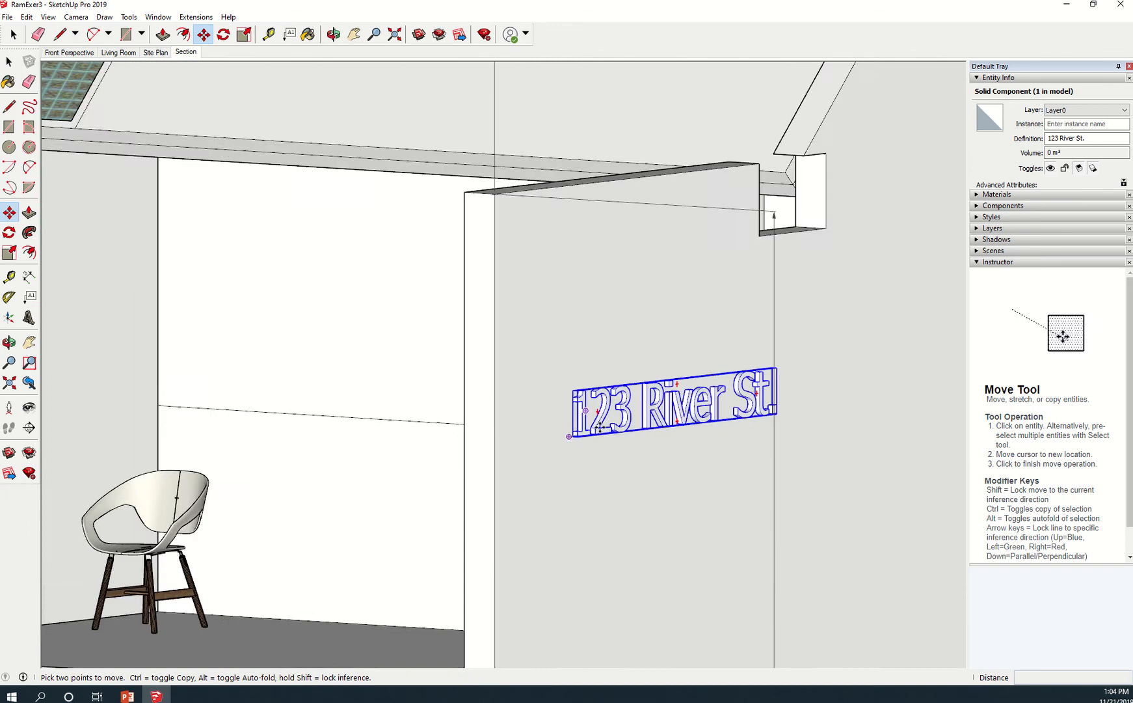
{"action": "mouse_move", "coordinate": [599, 427]}
{"action": "middle_mouse_down"}
{"action": "mouse_move", "coordinate": [663, 473]}
{"action": "mouse_move", "coordinate": [616, 434]}
{"action": "middle_mouse_up"}
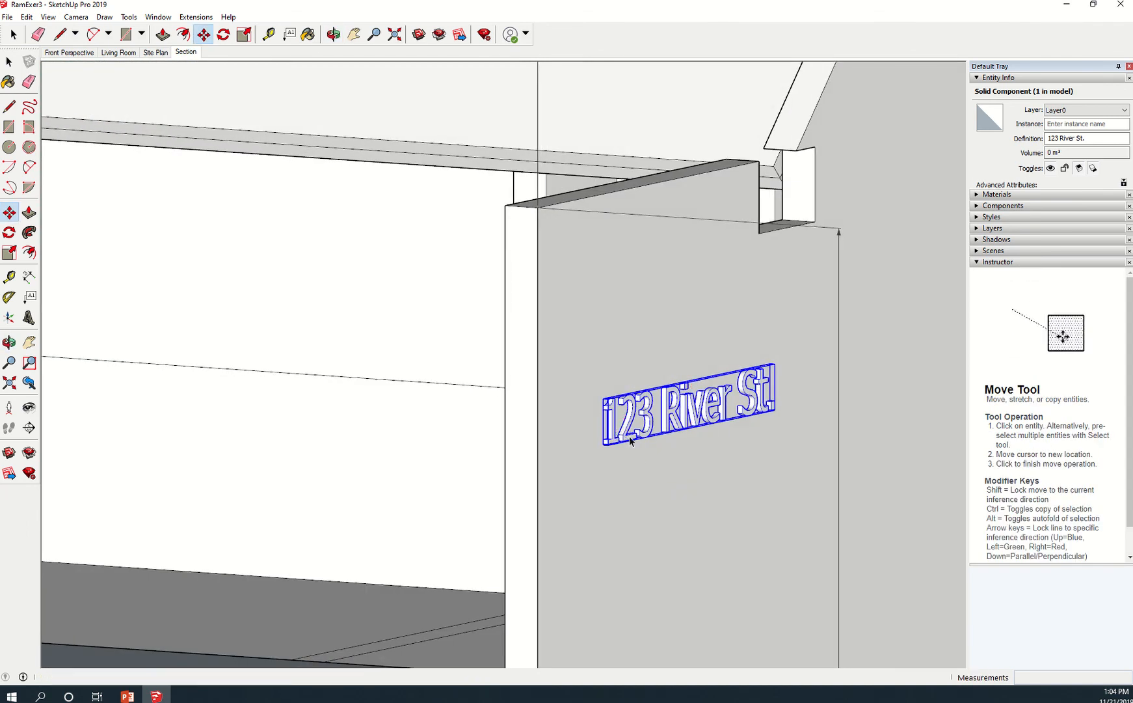
{"action": "key", "text": "space"}
{"action": "double_click", "coordinate": [625, 431]}
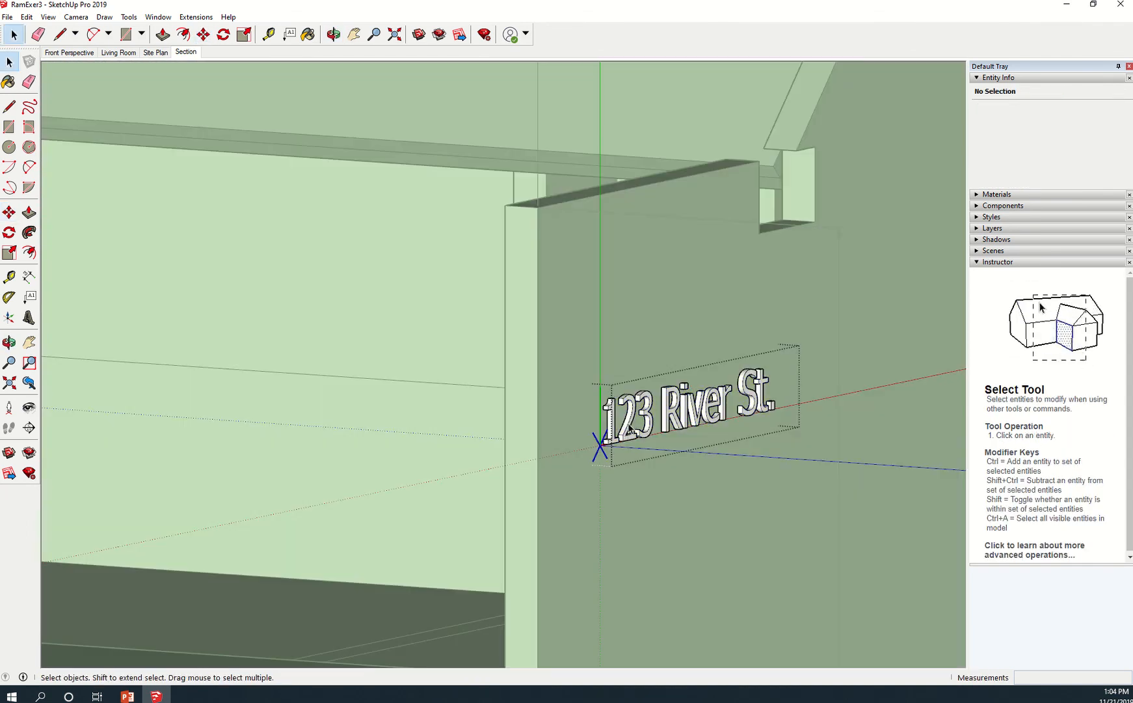
{"action": "left_click", "coordinate": [629, 428]}
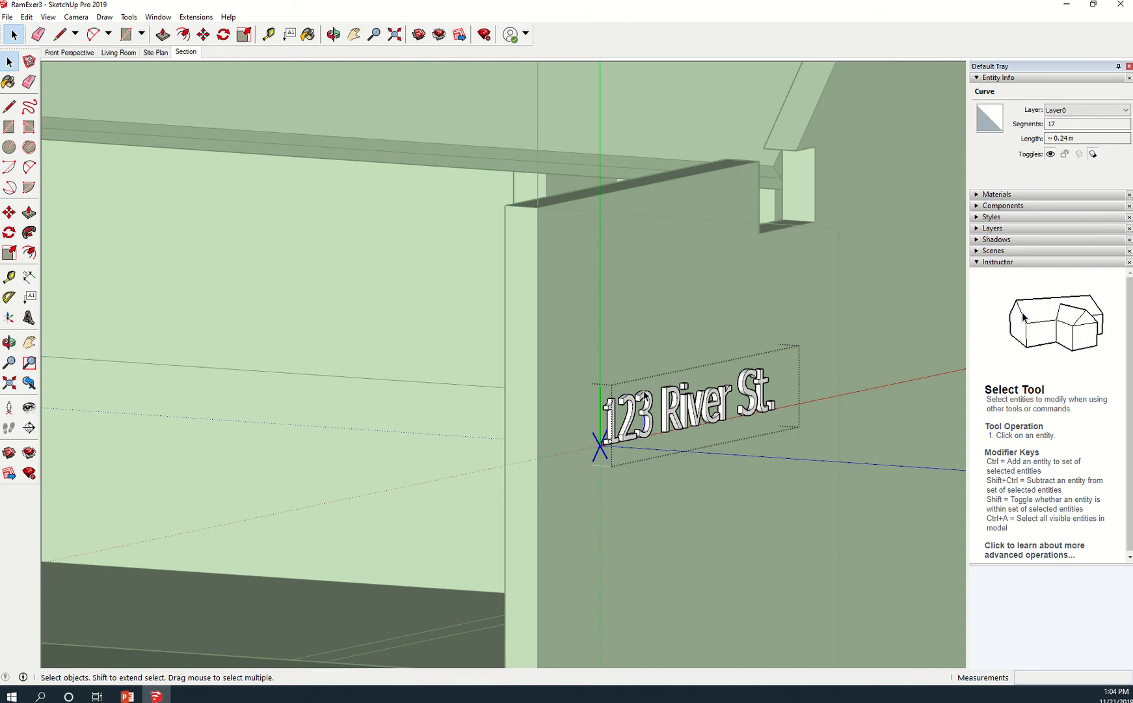
{"action": "scroll", "coordinate": [643, 393], "scroll_direction": "up", "scroll_amount": 3}
{"action": "scroll", "coordinate": [603, 405], "scroll_direction": "up", "scroll_amount": 2}
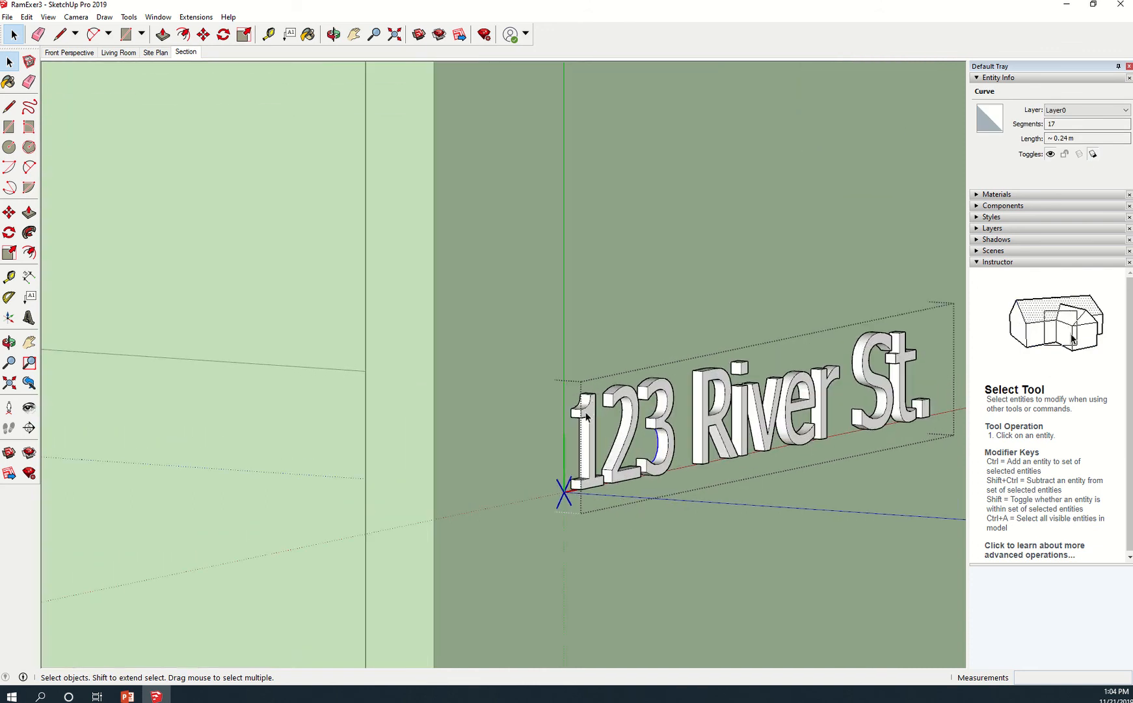
{"action": "left_click", "coordinate": [588, 426]}
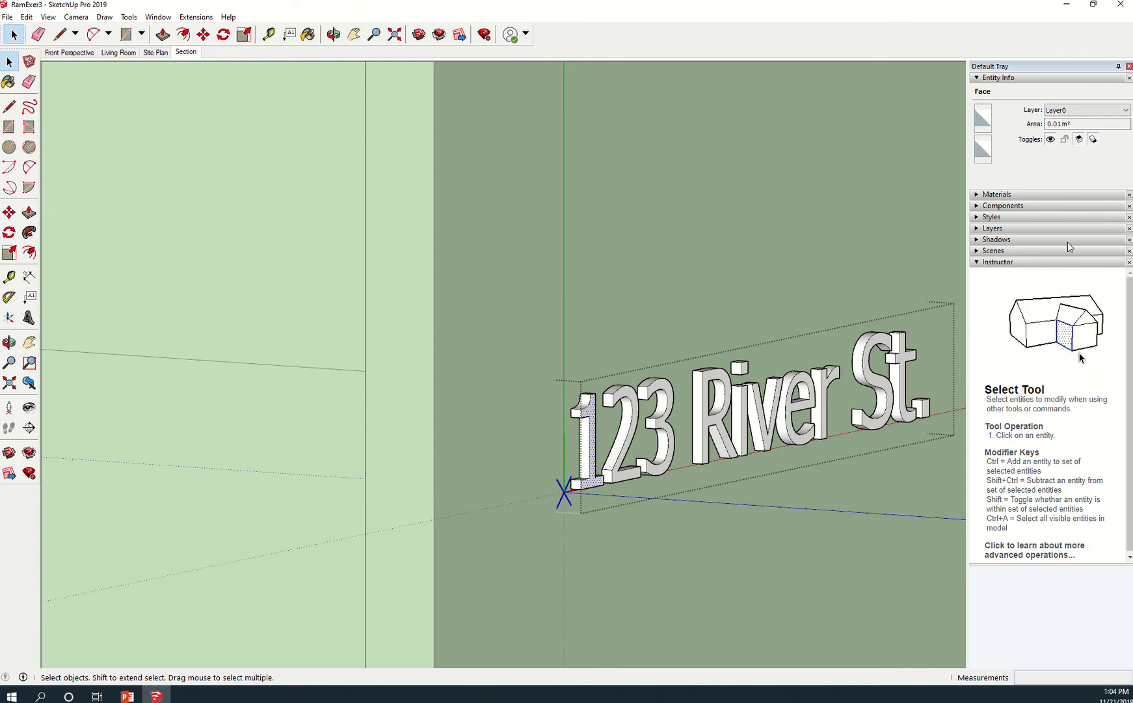
{"action": "scroll", "coordinate": [769, 428], "scroll_direction": "down", "scroll_amount": 5}
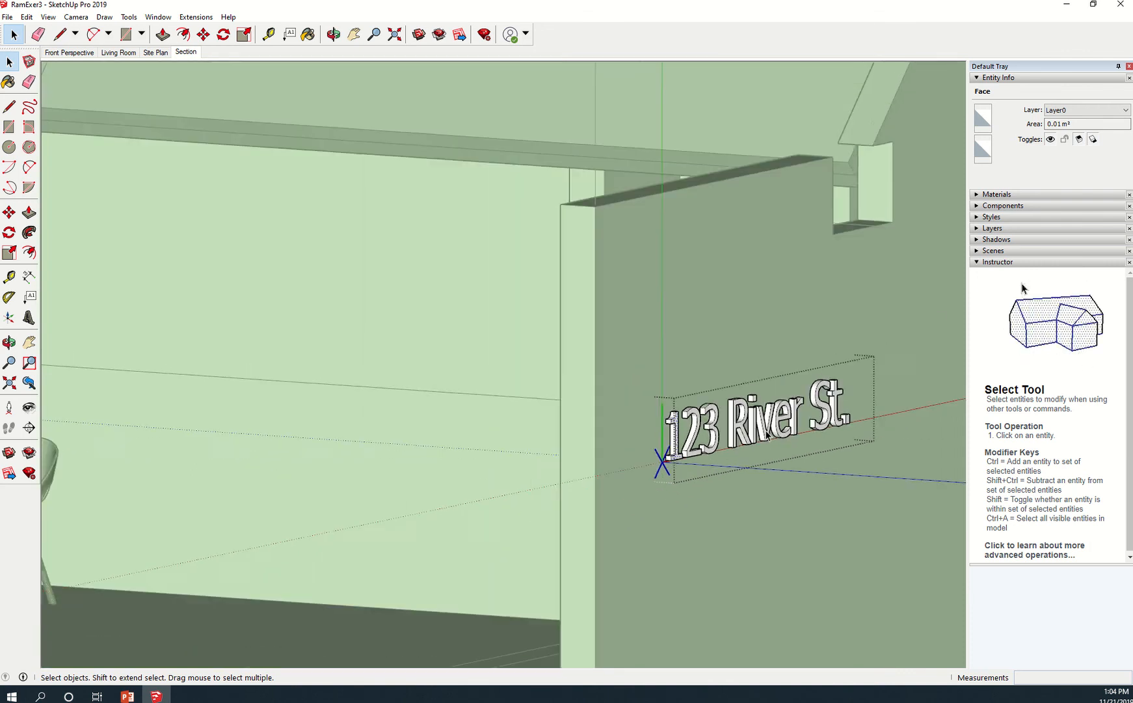
{"action": "scroll", "coordinate": [539, 591], "scroll_direction": "down", "scroll_amount": 6}
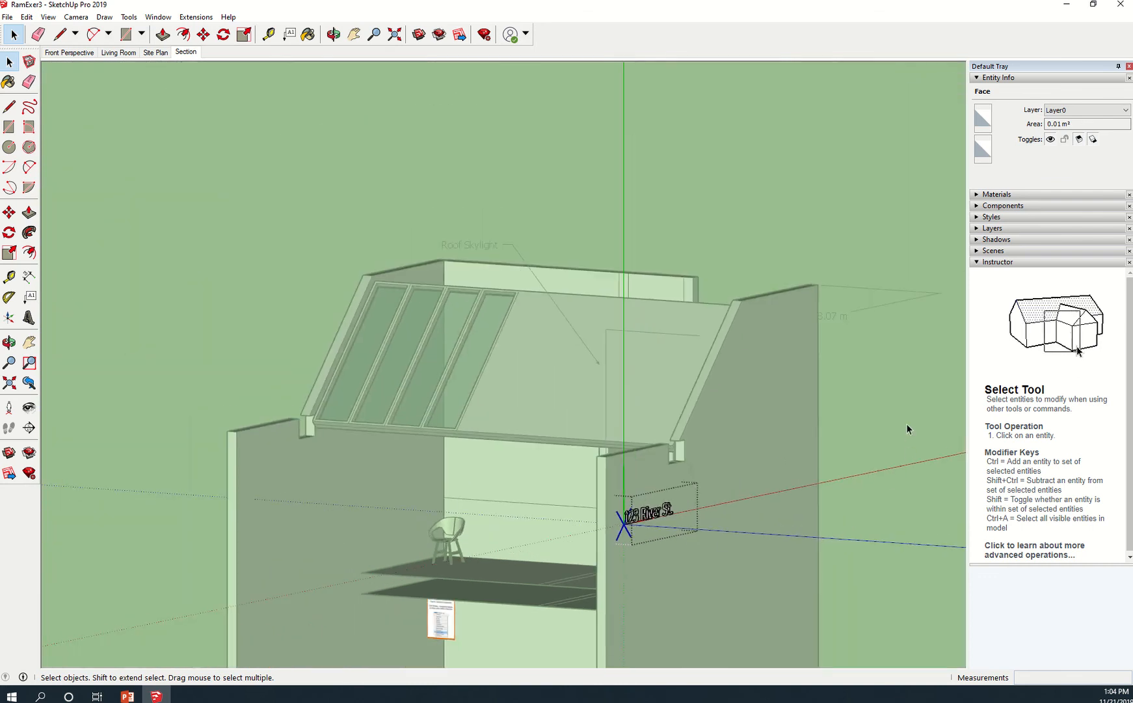
{"action": "left_click", "coordinate": [907, 424]}
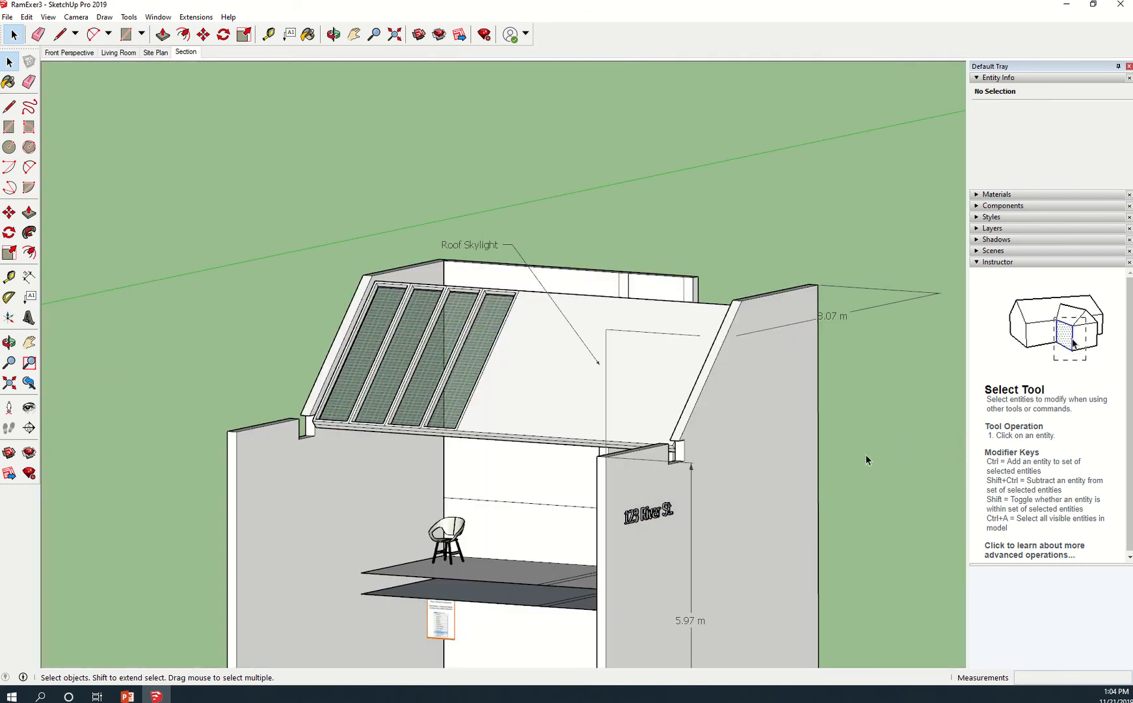